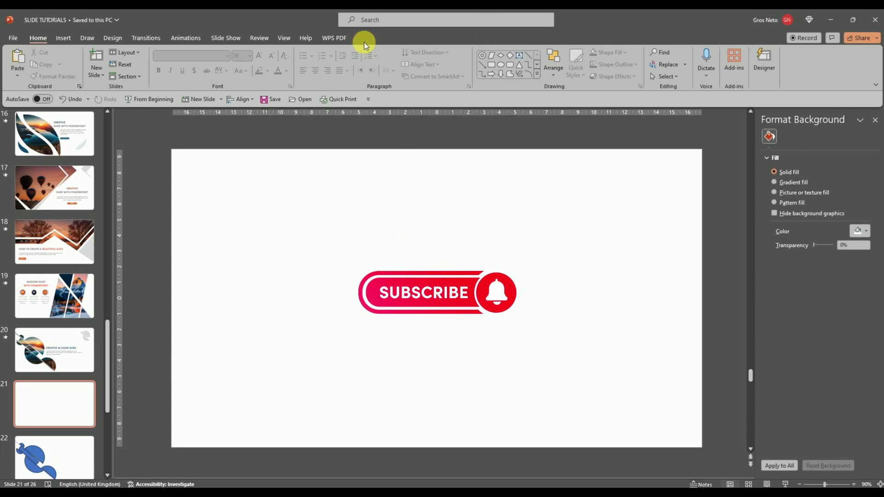
Insert the grey brush-stroke illustration from a 'PAINT' stock Illustrations search onto the slide.
{"action": "left_click", "coordinate": [62, 39]}
{"action": "left_click", "coordinate": [203, 67]}
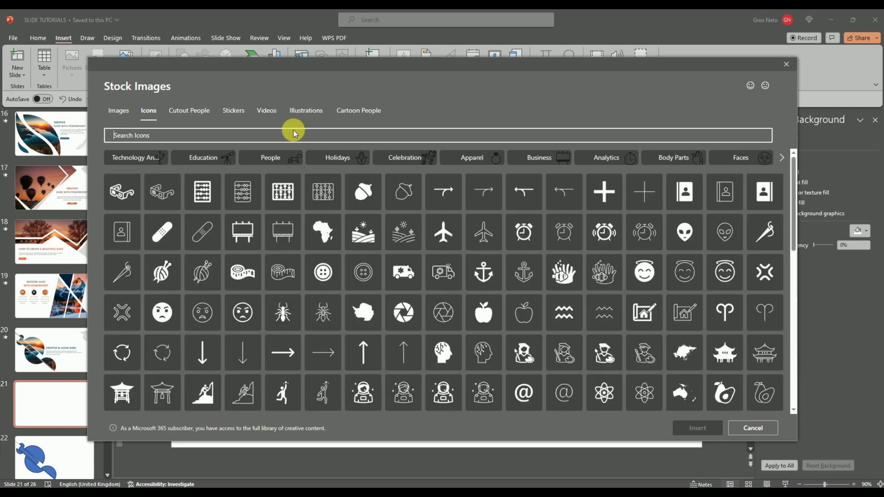
{"action": "left_click", "coordinate": [309, 114]}
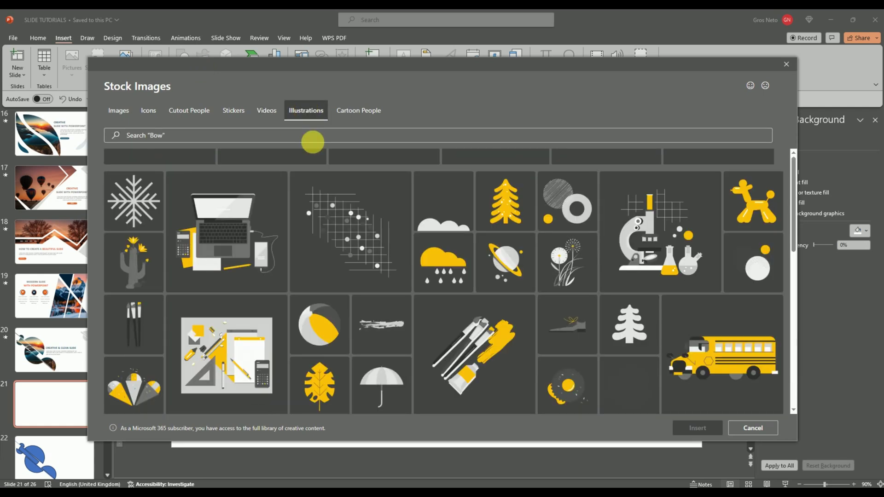
{"action": "left_click", "coordinate": [314, 138]}
{"action": "type", "text": "PAINT"}
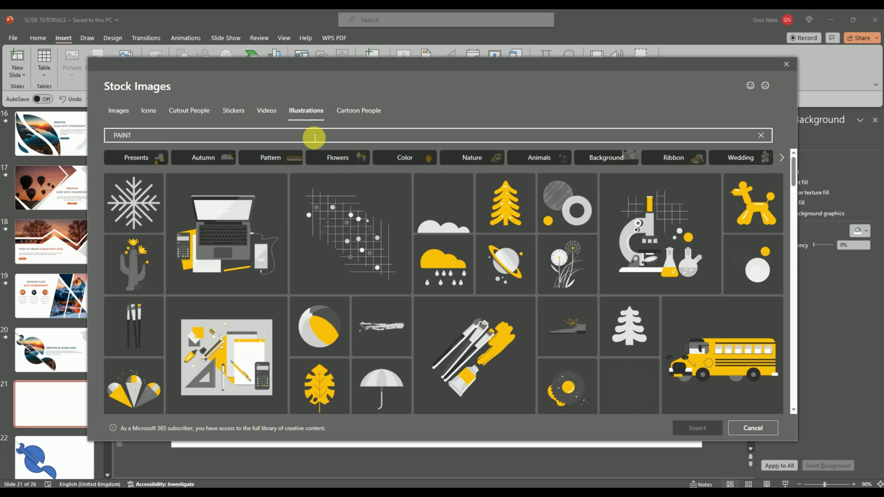
{"action": "key", "text": "Return"}
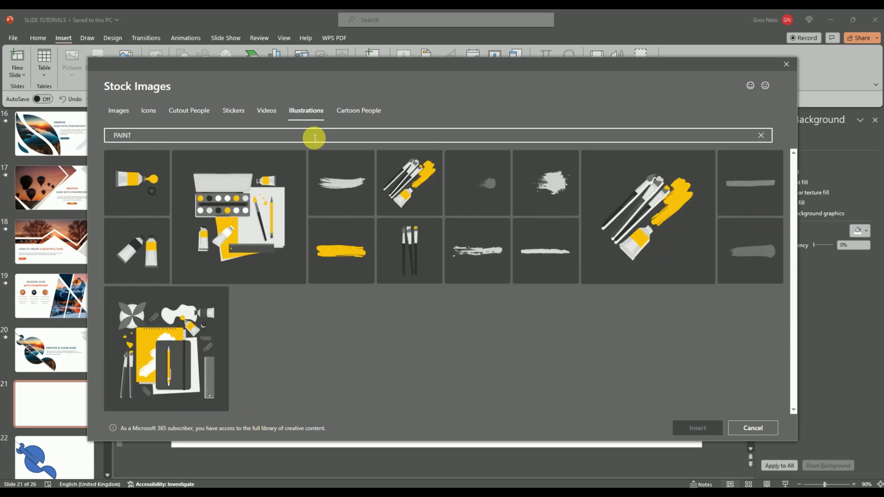
{"action": "left_click", "coordinate": [478, 255]}
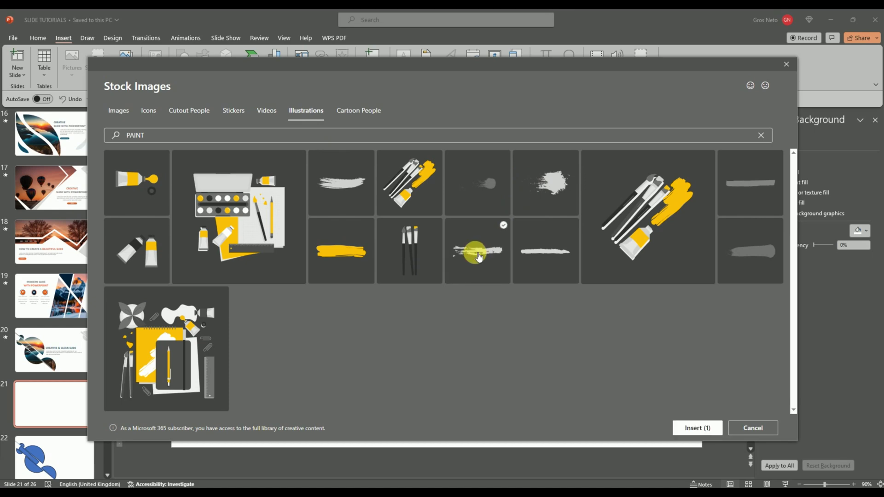
{"action": "left_click", "coordinate": [695, 431]}
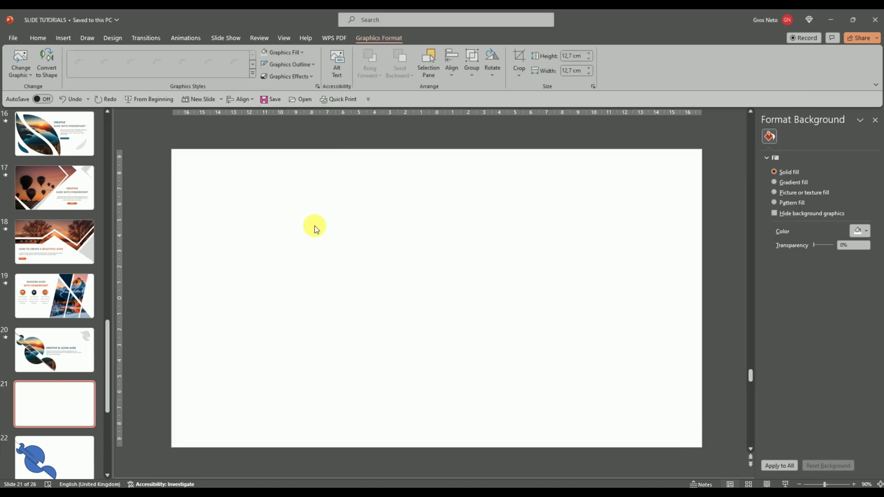
Convert the brush illustration to a shape, move it up-left and fill it solid black.
{"action": "left_click", "coordinate": [46, 66]}
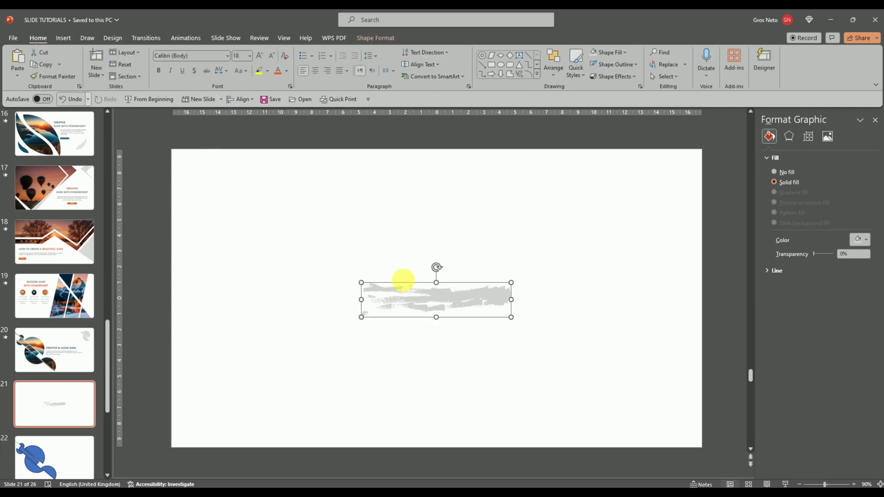
{"action": "left_click_drag", "start_coordinate": [401, 282], "coordinate": [377, 250]}
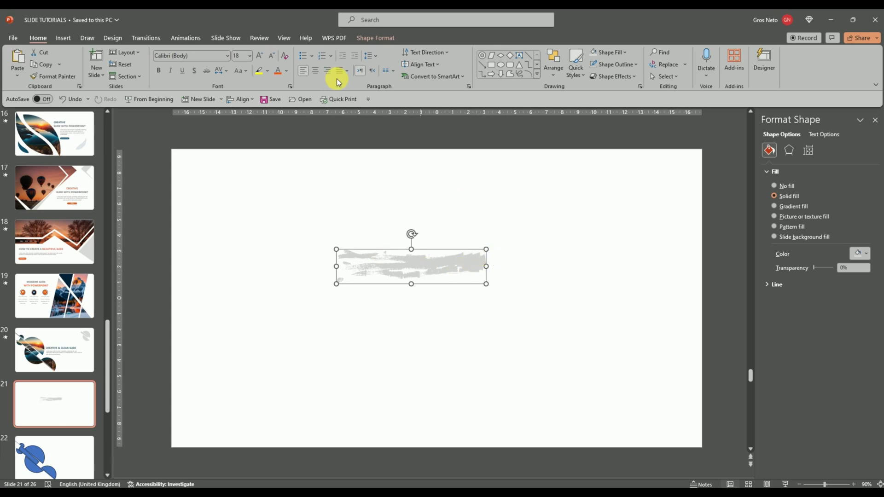
{"action": "left_click", "coordinate": [623, 55]}
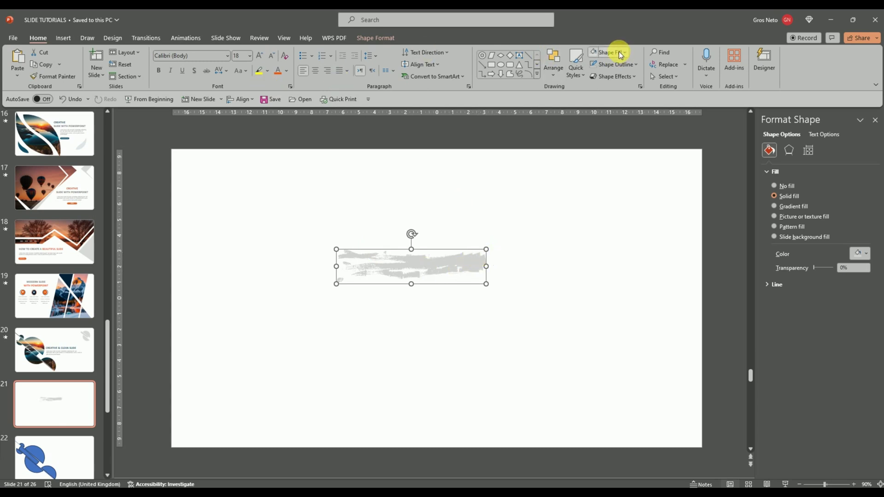
{"action": "left_click", "coordinate": [619, 52]}
{"action": "left_click", "coordinate": [601, 76]}
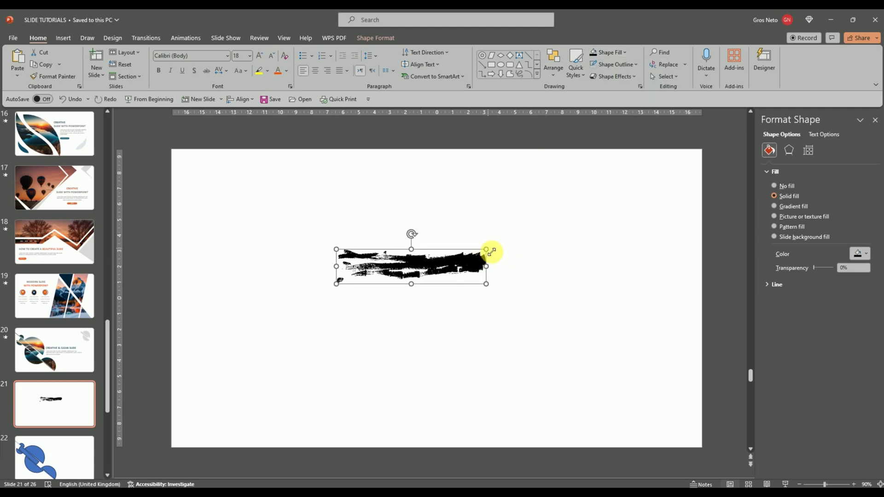
Stretch the brush stroke almost to slide width and place an overlapping copy just below it.
{"action": "left_click_drag", "start_coordinate": [486, 250], "coordinate": [609, 211]}
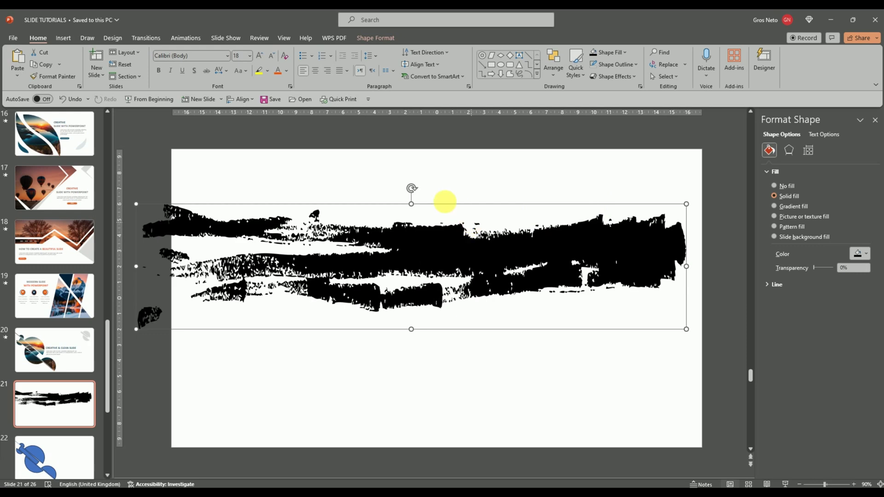
{"action": "left_click", "coordinate": [449, 243]}
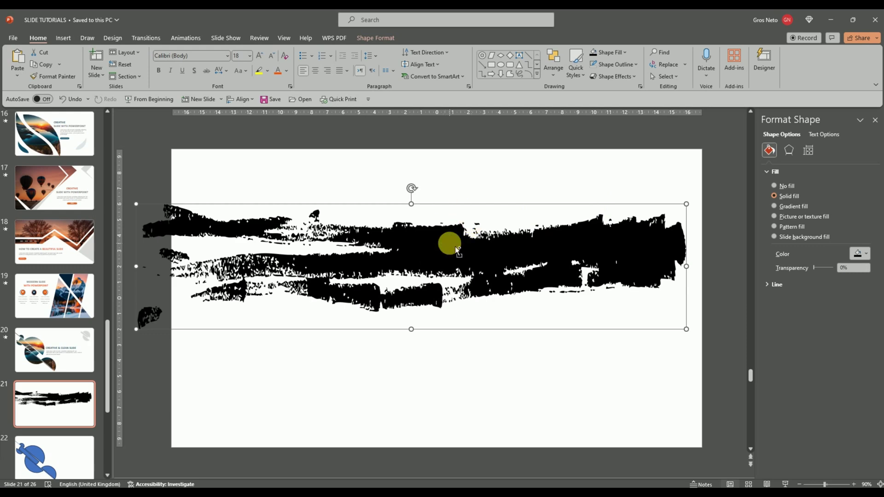
{"action": "mouse_move", "coordinate": [456, 249]}
{"action": "left_mouse_down"}
{"action": "mouse_move", "coordinate": [421, 267]}
{"action": "mouse_move", "coordinate": [437, 267]}
{"action": "left_mouse_up"}
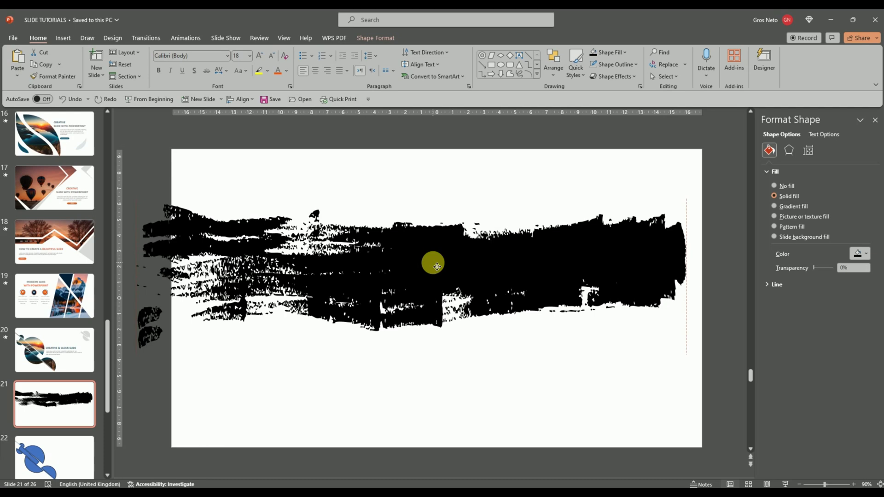
{"action": "left_click_drag", "start_coordinate": [437, 267], "coordinate": [436, 266]}
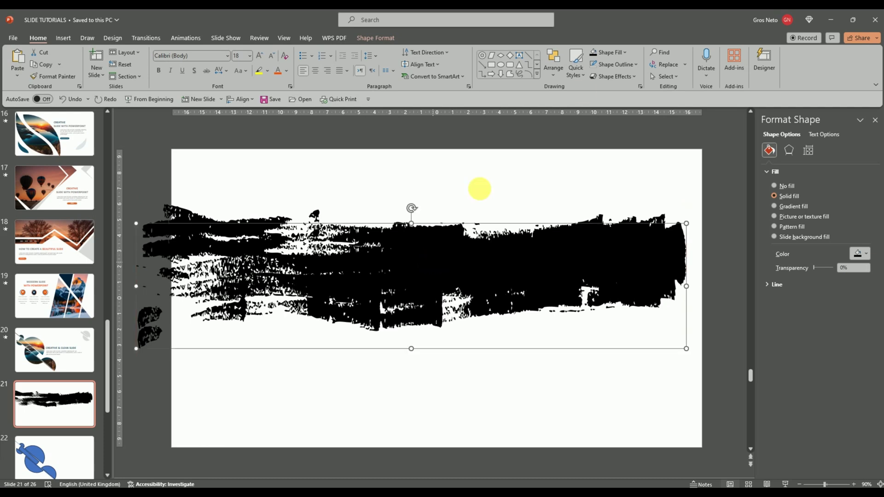
Flip the copied brush stroke horizontally and position it over the original.
{"action": "left_click", "coordinate": [376, 37]}
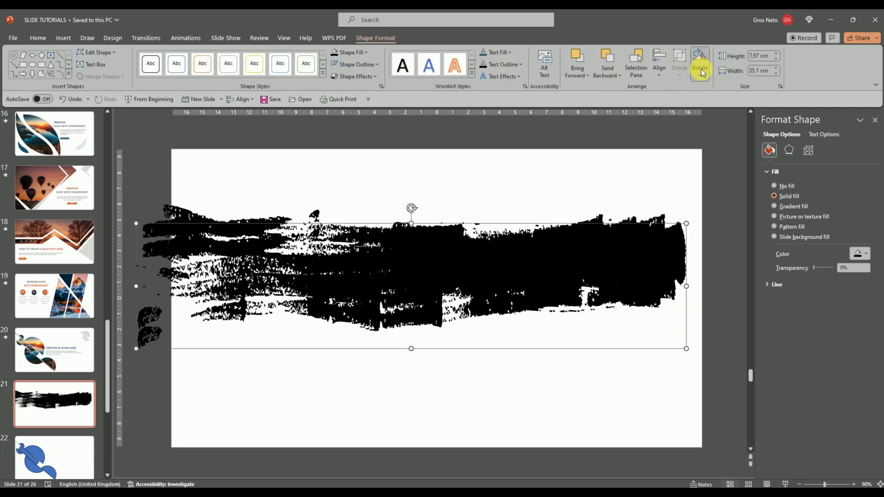
{"action": "left_click", "coordinate": [702, 72]}
{"action": "left_click", "coordinate": [717, 131]}
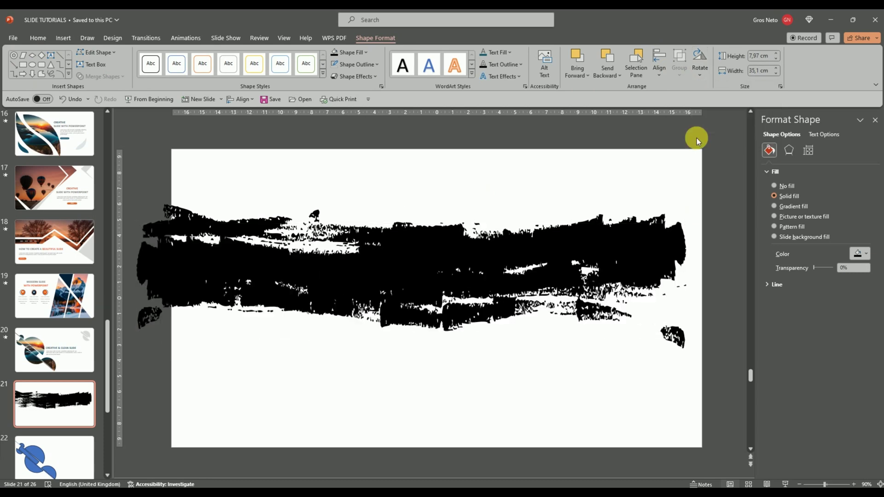
{"action": "left_click_drag", "start_coordinate": [375, 285], "coordinate": [380, 267]}
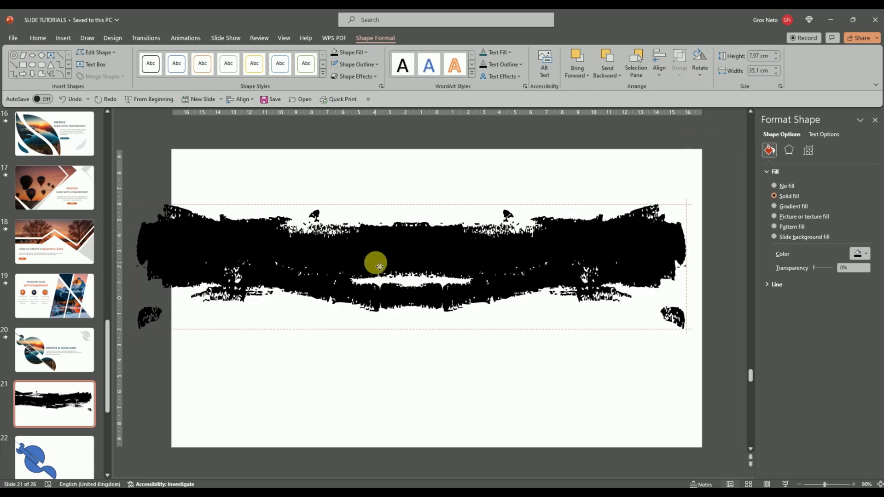
{"action": "left_click_drag", "start_coordinate": [380, 267], "coordinate": [380, 265]}
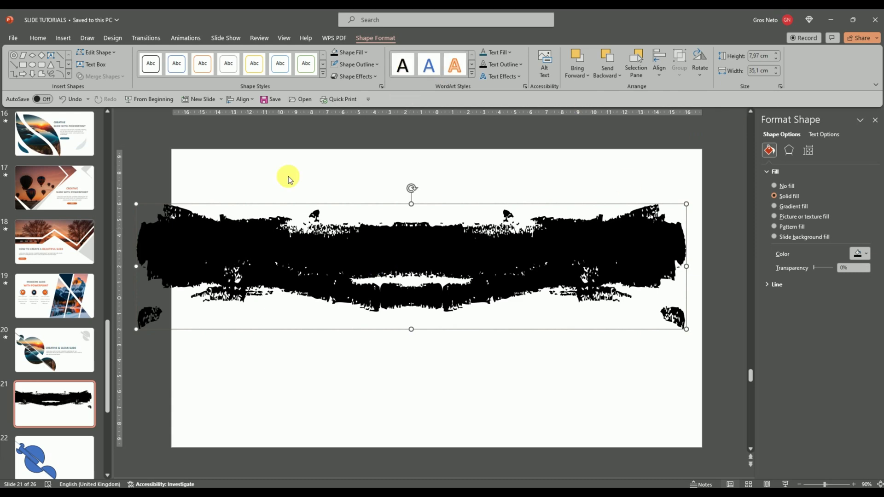
Select both brush strokes and merge them into one shape with Union.
{"action": "left_click", "coordinate": [799, 484]}
{"action": "left_click", "coordinate": [151, 159]}
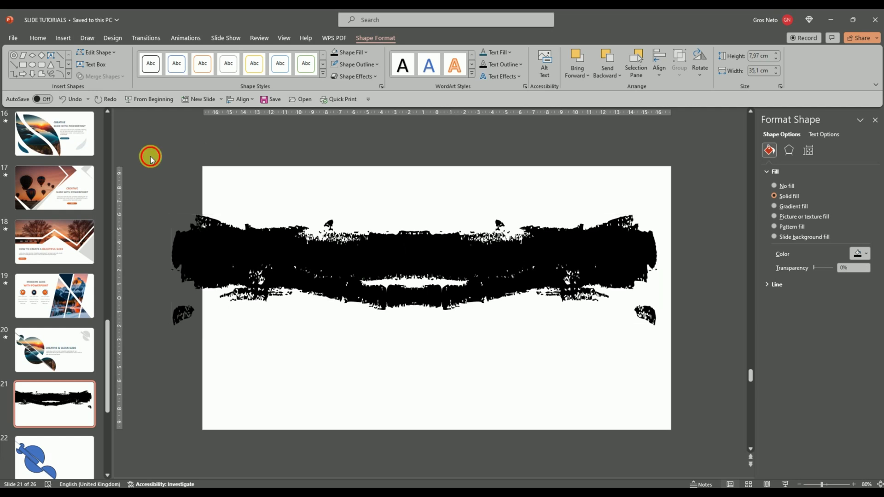
{"action": "left_click_drag", "start_coordinate": [150, 159], "coordinate": [719, 382]}
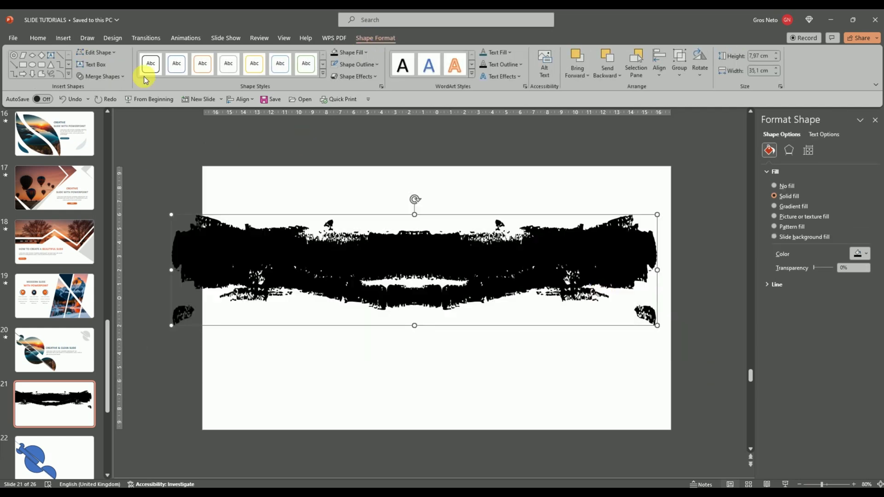
{"action": "left_click", "coordinate": [100, 76]}
{"action": "left_click", "coordinate": [137, 109]}
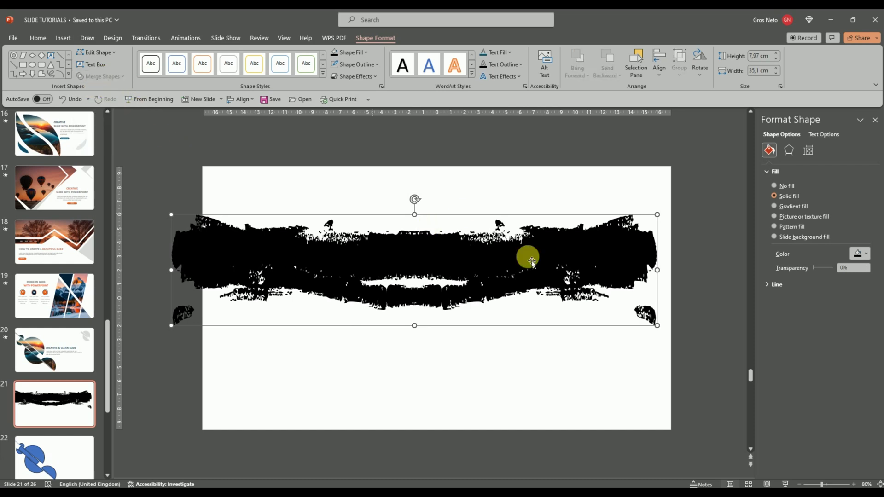
Tilt, stretch and reposition the black brush shape to run diagonally past both slide edges, 41.06 cm wide.
{"action": "left_click_drag", "start_coordinate": [423, 241], "coordinate": [421, 287]}
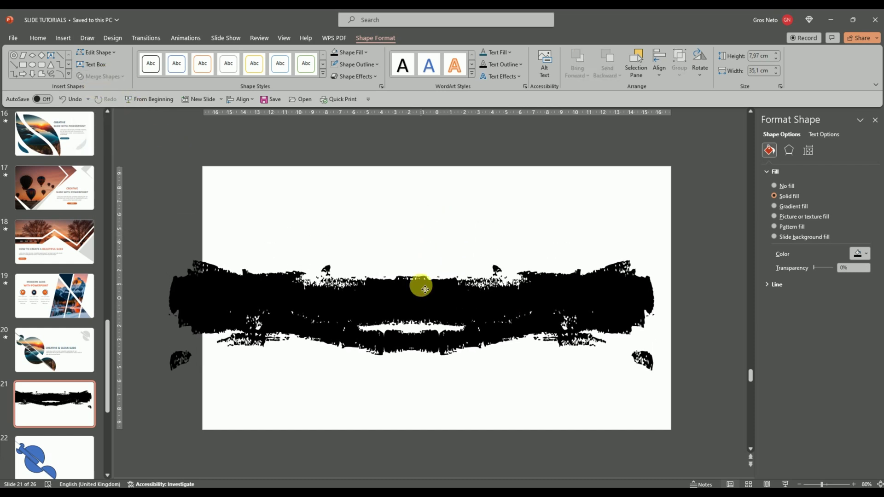
{"action": "left_click_drag", "start_coordinate": [412, 245], "coordinate": [433, 260]}
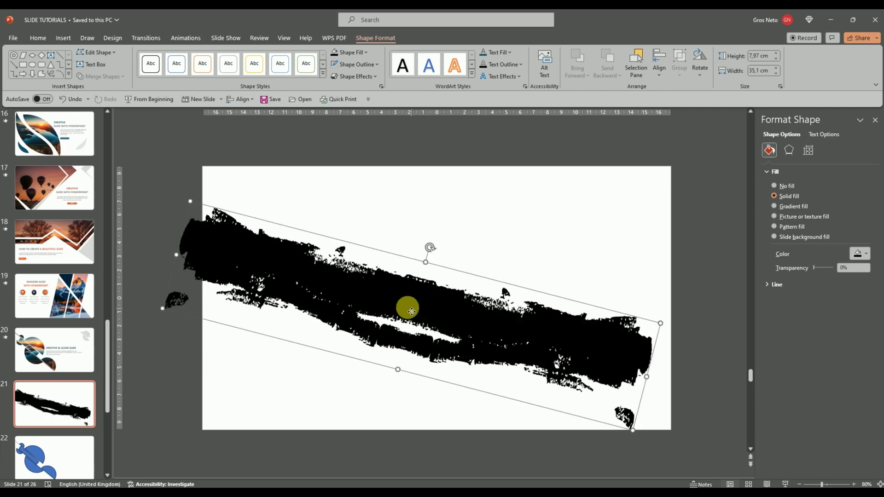
{"action": "left_click_drag", "start_coordinate": [407, 308], "coordinate": [397, 308]}
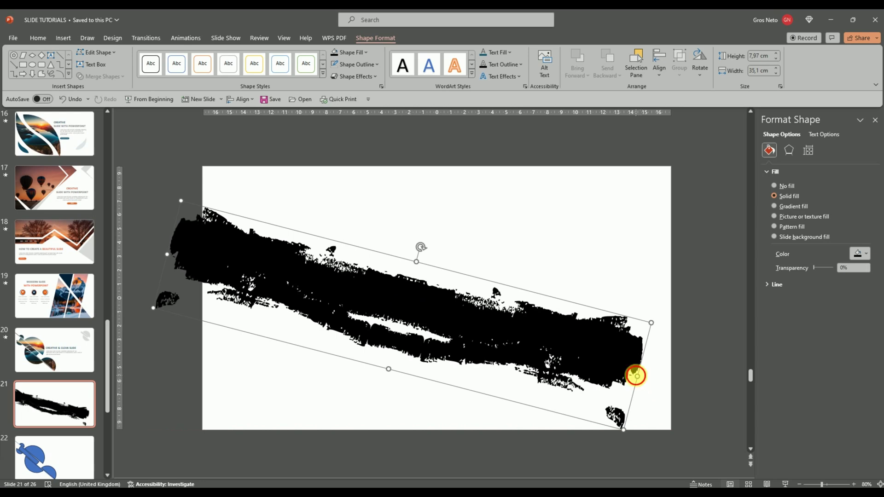
{"action": "mouse_move", "coordinate": [638, 376]}
{"action": "left_mouse_down"}
{"action": "mouse_move", "coordinate": [704, 402]}
{"action": "mouse_move", "coordinate": [686, 389]}
{"action": "left_mouse_up"}
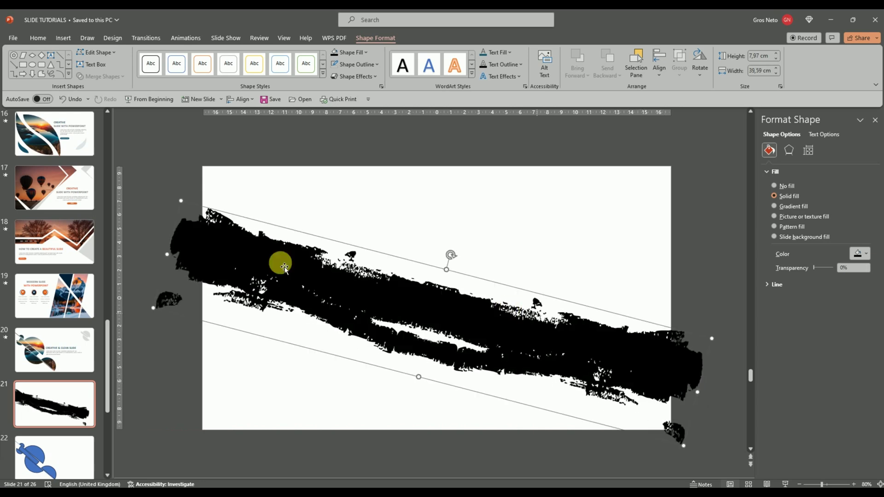
{"action": "left_click_drag", "start_coordinate": [173, 261], "coordinate": [153, 256]}
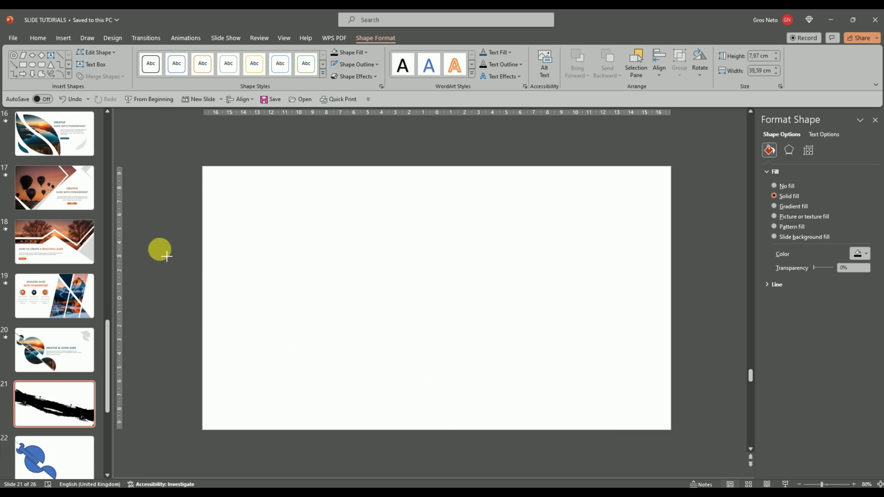
{"action": "left_click_drag", "start_coordinate": [380, 318], "coordinate": [380, 331]}
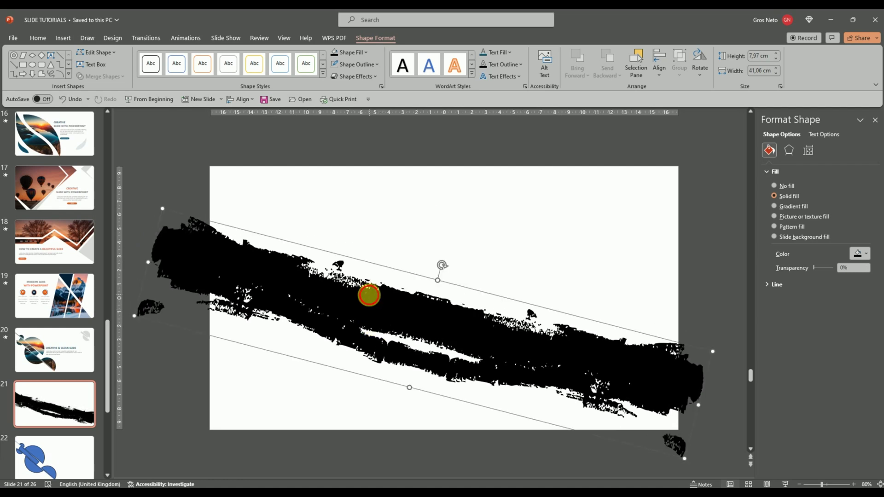
{"action": "left_click_drag", "start_coordinate": [366, 296], "coordinate": [372, 288]}
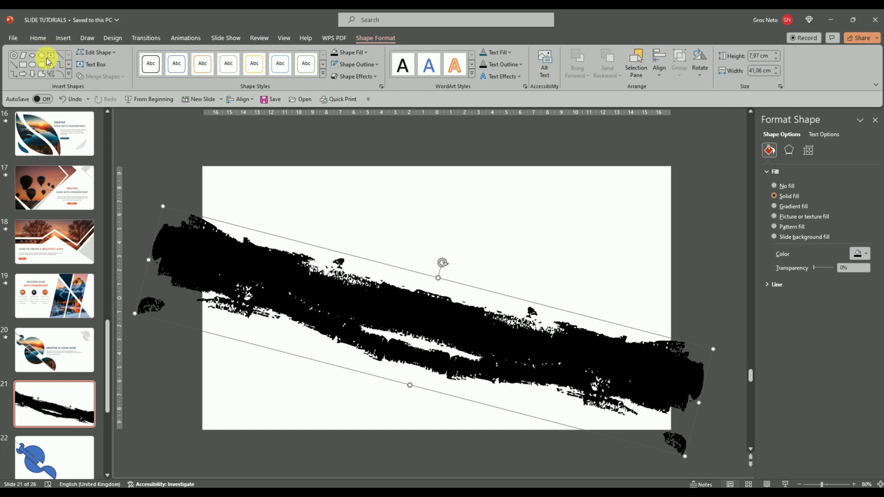
Draw a blue rectangle over the whole slide, send it to back, and select it with the brush stroke.
{"action": "left_click", "coordinate": [24, 66]}
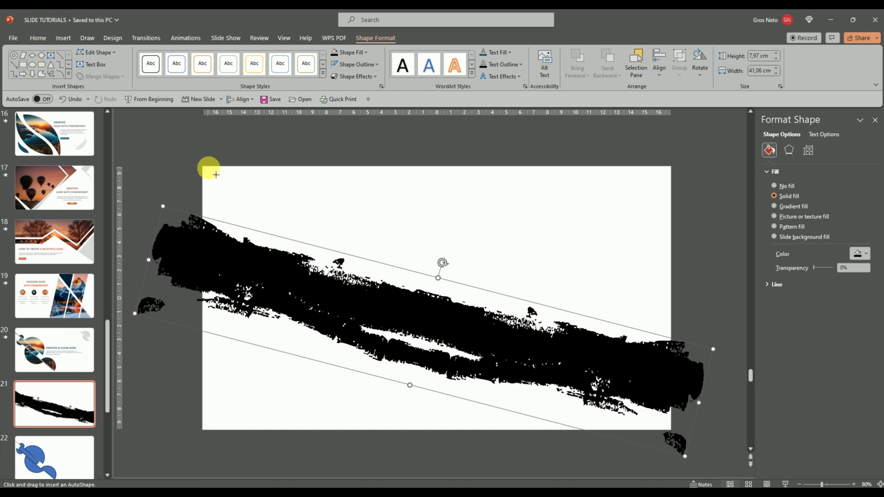
{"action": "left_click_drag", "start_coordinate": [202, 166], "coordinate": [671, 428]}
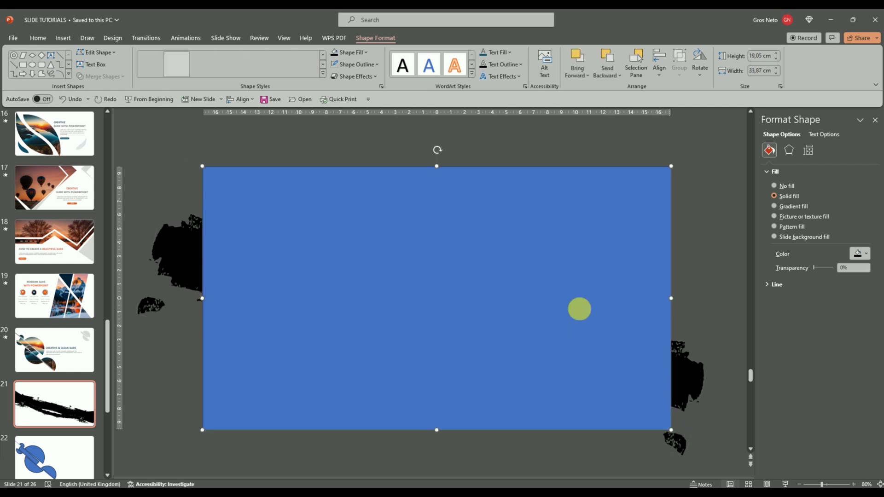
{"action": "right_click", "coordinate": [463, 190]}
{"action": "left_click", "coordinate": [465, 215]}
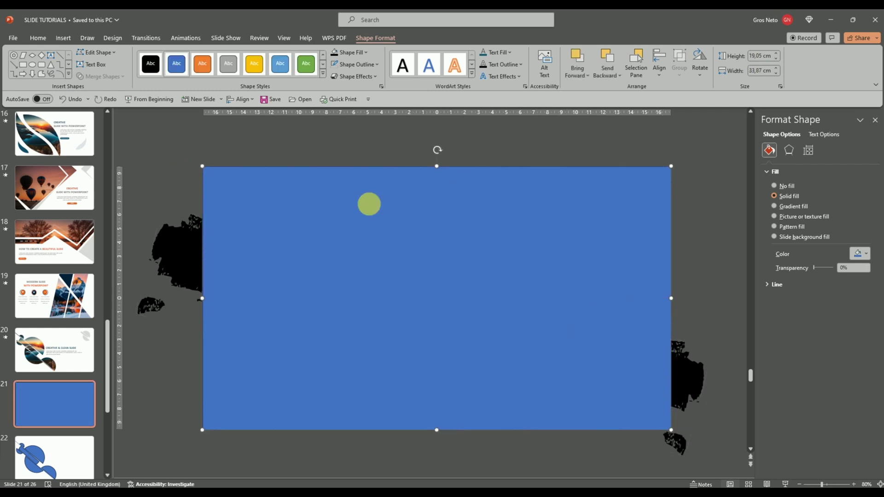
{"action": "right_click", "coordinate": [370, 203]}
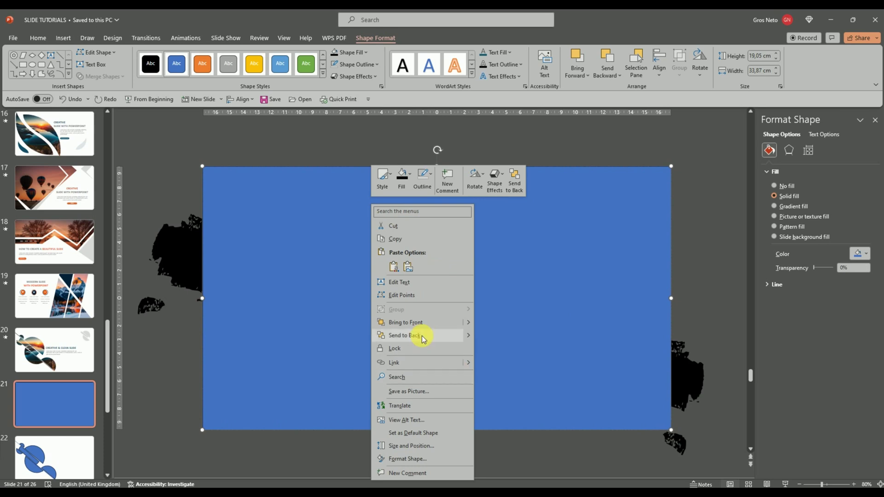
{"action": "left_click", "coordinate": [405, 336]}
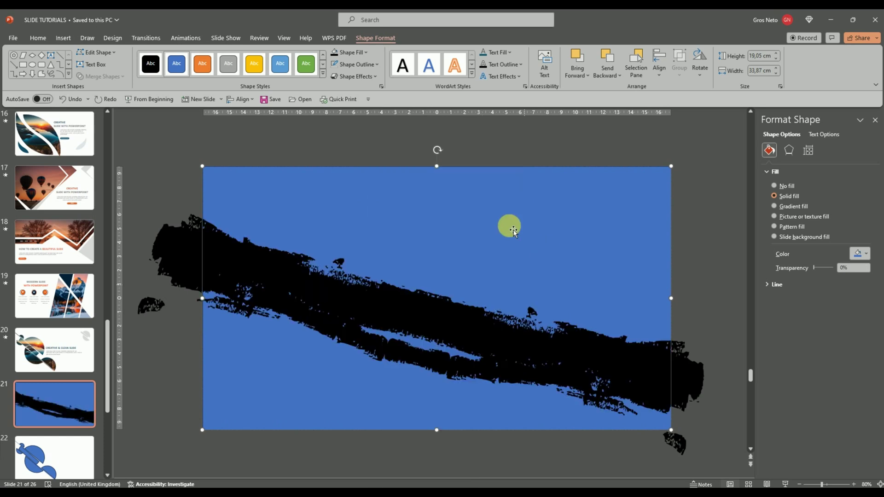
{"action": "left_click", "coordinate": [362, 291], "text": "shift"}
Fragment the rectangle and brush stroke, leaving black above the ragged brush edge and white below.
{"action": "left_click", "coordinate": [110, 76]}
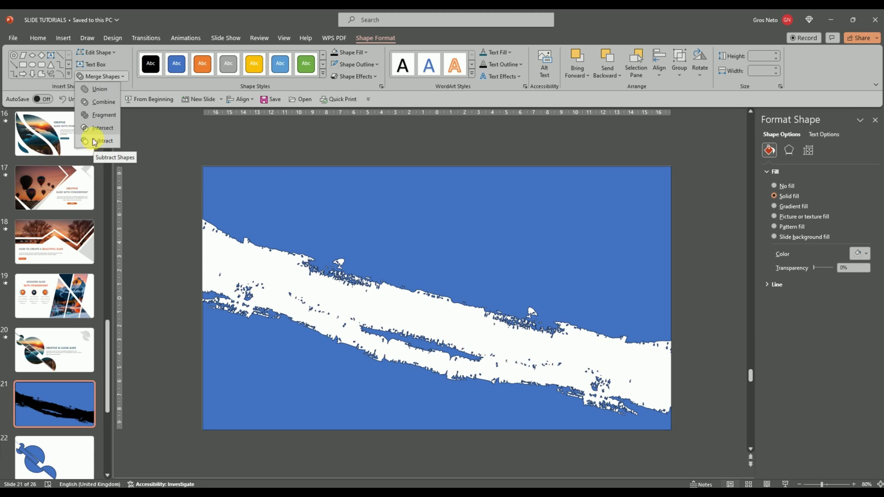
{"action": "left_click", "coordinate": [102, 116]}
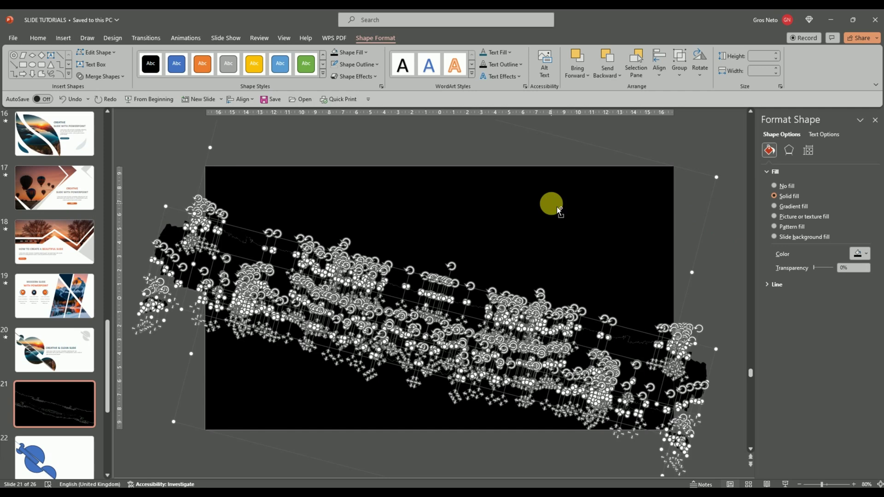
{"action": "scroll", "coordinate": [551, 204], "scroll_direction": "down", "scroll_amount": 2}
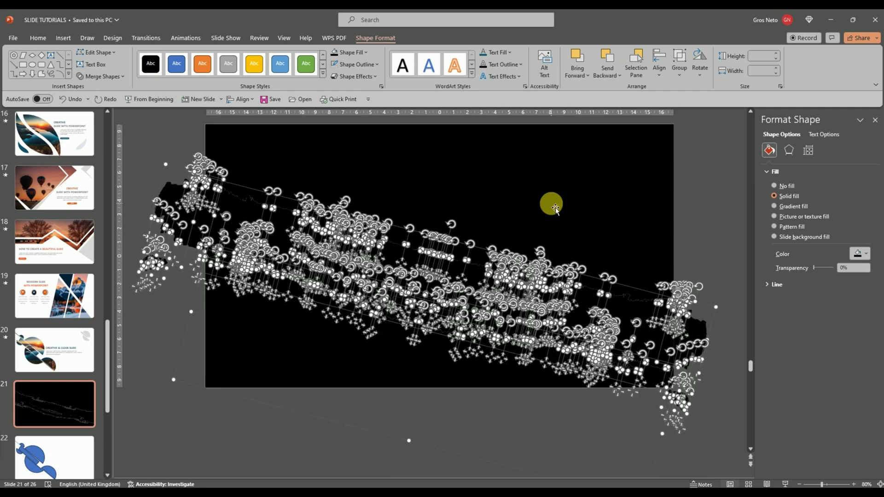
{"action": "left_click", "coordinate": [555, 208]}
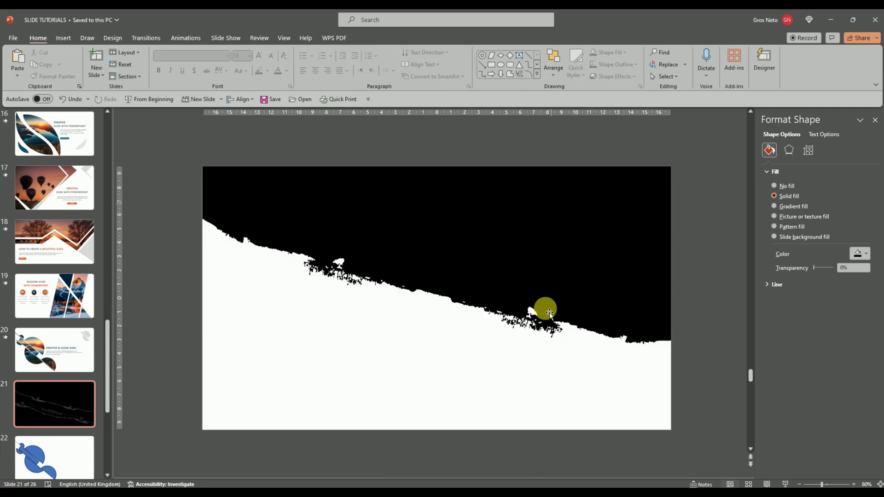
Draw a small rectangle beside the slide's right edge.
{"action": "left_click", "coordinate": [409, 269]}
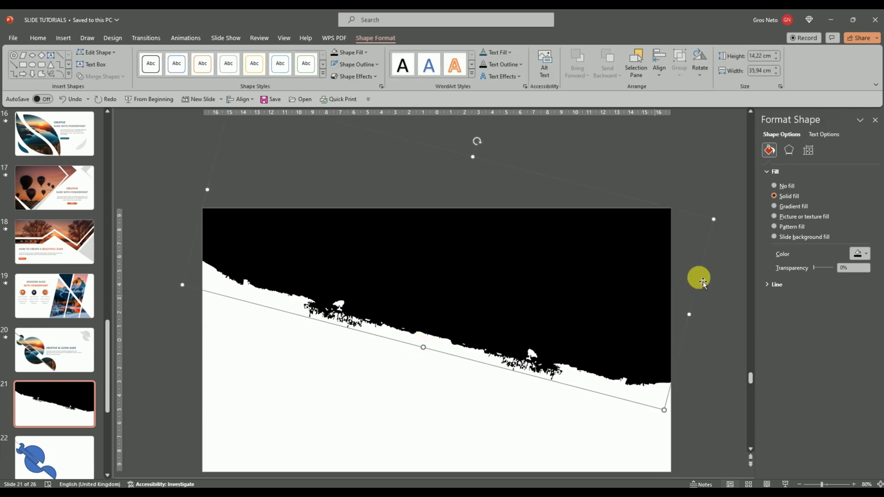
{"action": "left_click", "coordinate": [711, 292]}
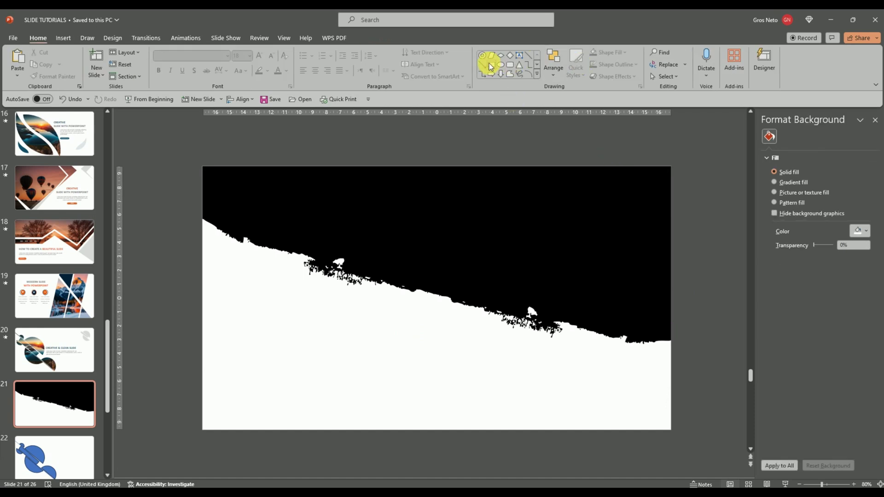
{"action": "left_click", "coordinate": [492, 64]}
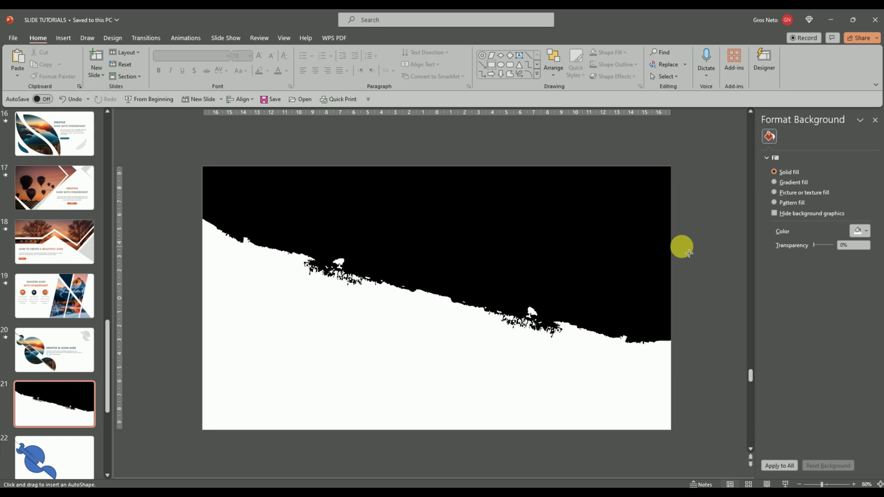
{"action": "left_click_drag", "start_coordinate": [683, 247], "coordinate": [725, 295]}
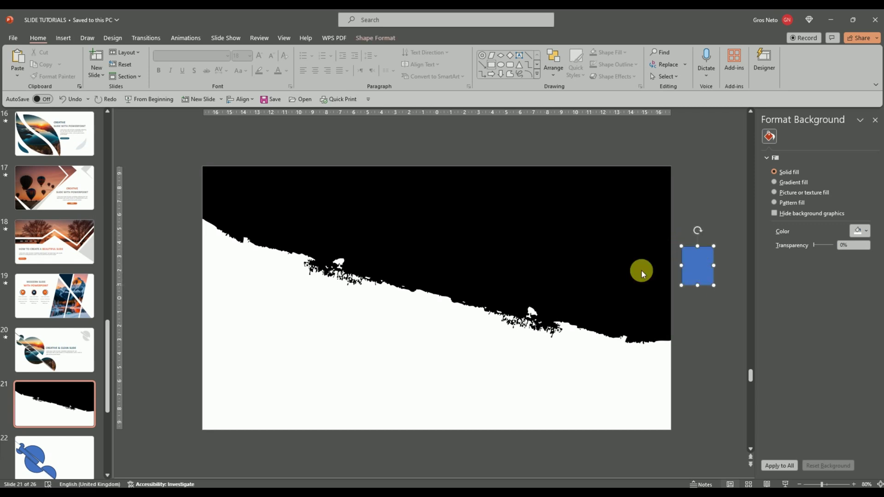
Combine the black upper shape with the small rectangle so the top area turns blue.
{"action": "left_click", "coordinate": [573, 236]}
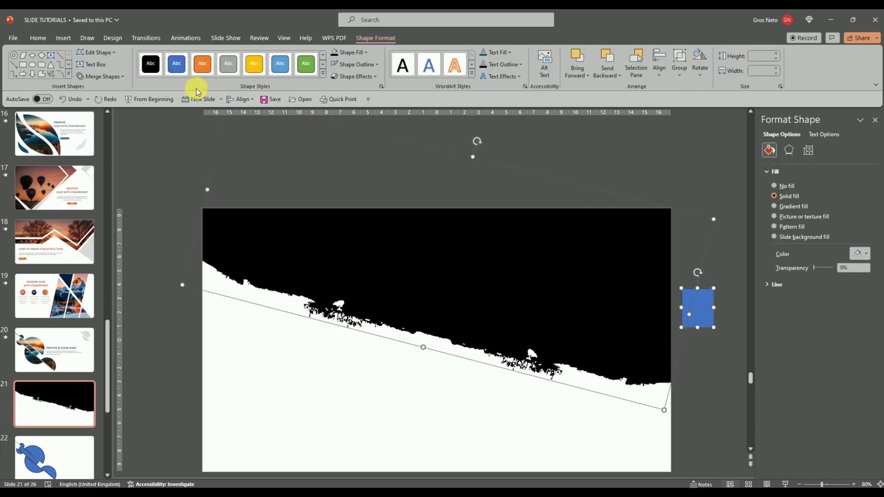
{"action": "left_click", "coordinate": [100, 77]}
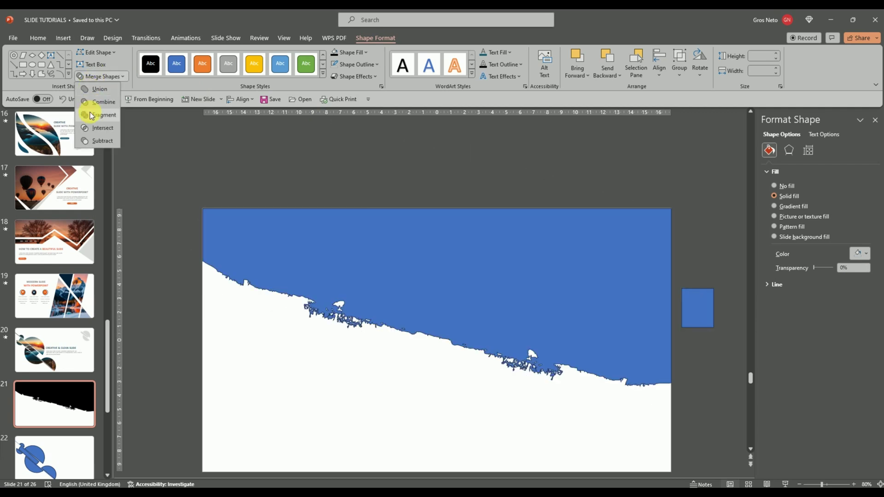
{"action": "left_click", "coordinate": [97, 115]}
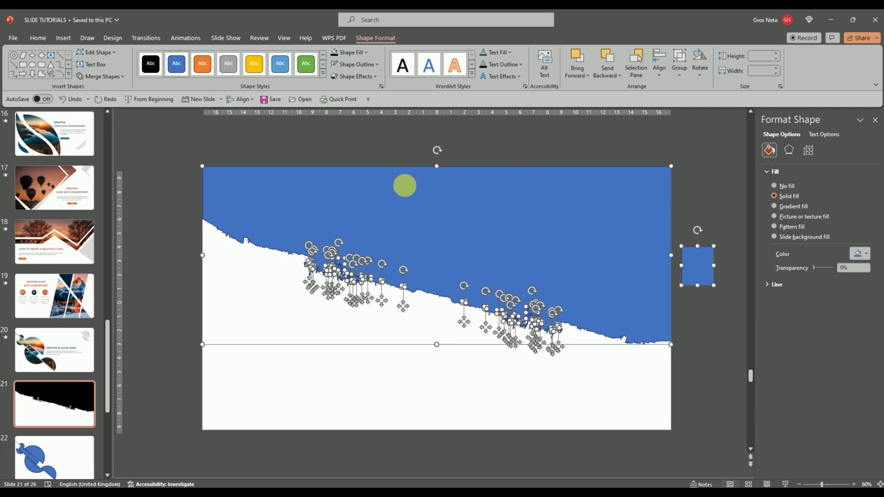
{"action": "left_click", "coordinate": [708, 170]}
{"action": "left_click", "coordinate": [698, 266]}
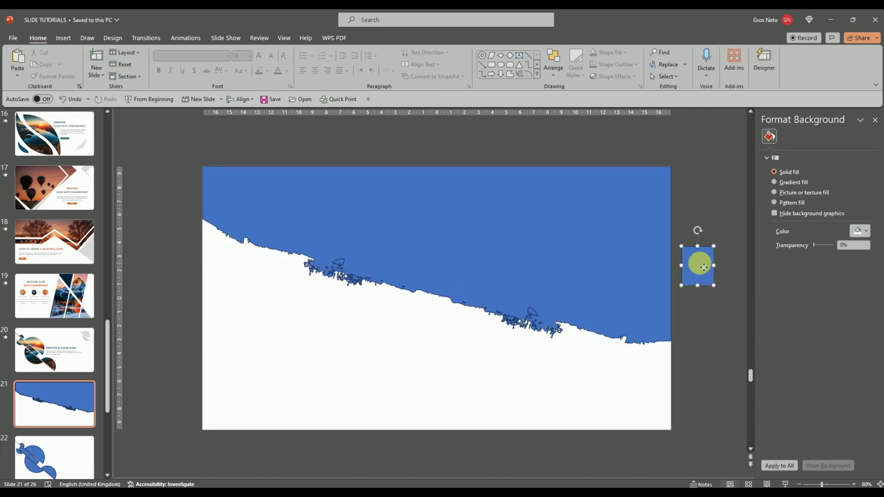
{"action": "left_click", "coordinate": [703, 276]}
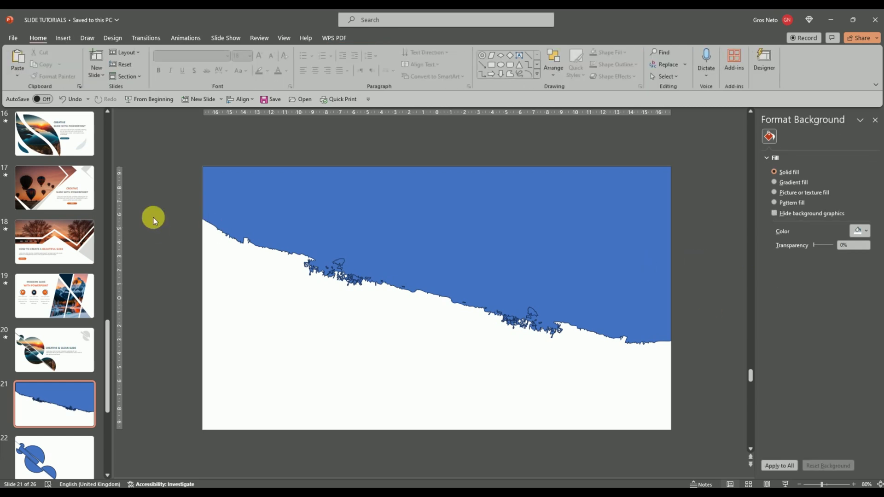
Select the small splatter pieces along the ragged edge and nudge them down four steps.
{"action": "left_click_drag", "start_coordinate": [151, 214], "coordinate": [701, 405]}
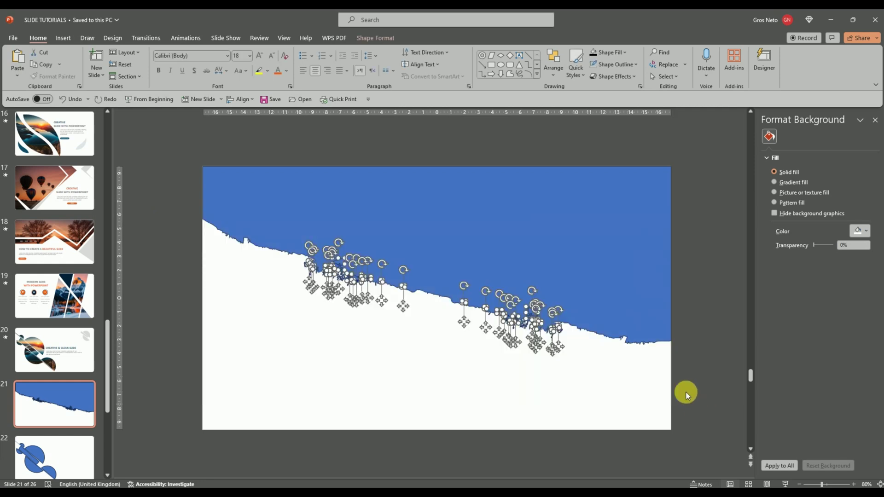
{"action": "key", "text": "Down"}
{"action": "key", "text": "Down"}
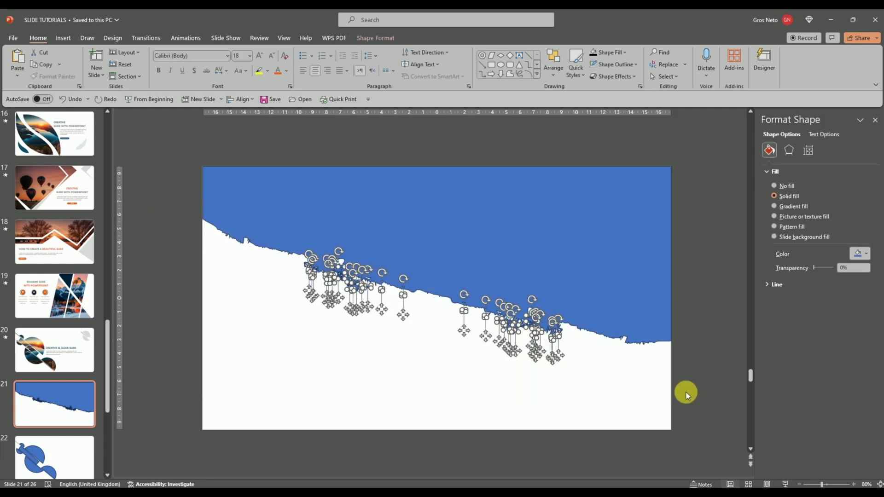
{"action": "key", "text": "Down"}
{"action": "key", "text": "Down"}
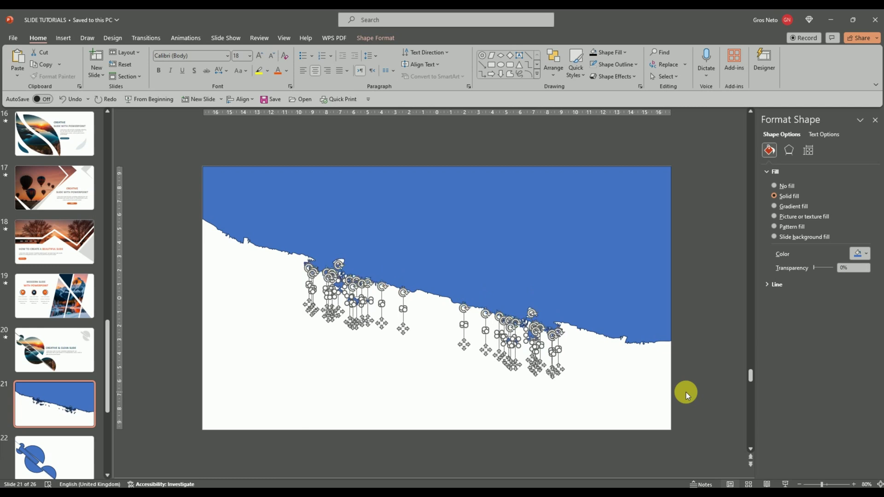
{"action": "key", "text": "Down"}
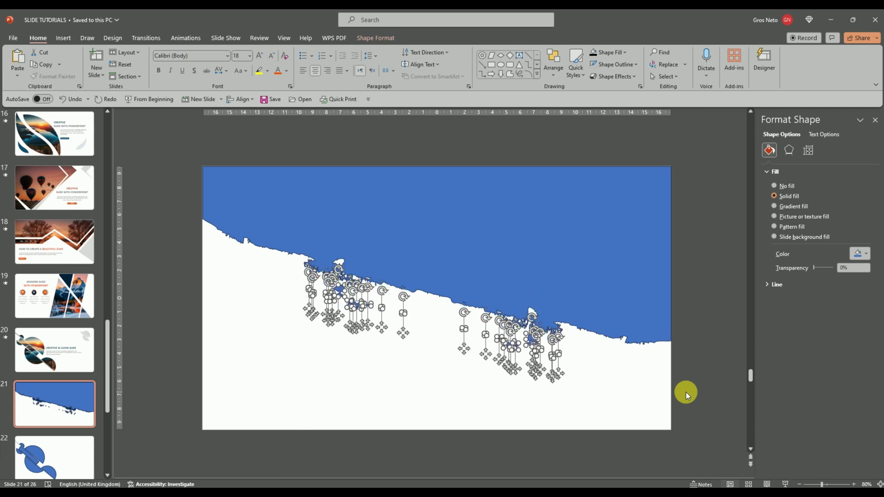
{"action": "key", "text": "Down"}
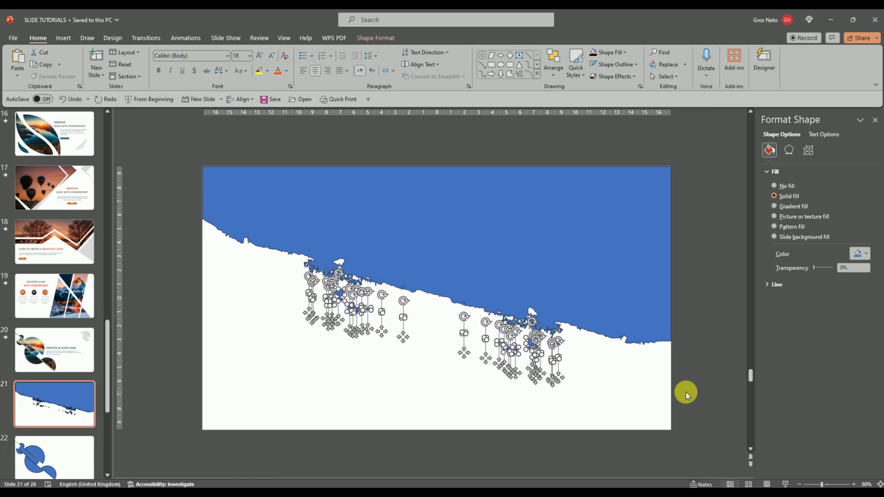
{"action": "left_click", "coordinate": [689, 280]}
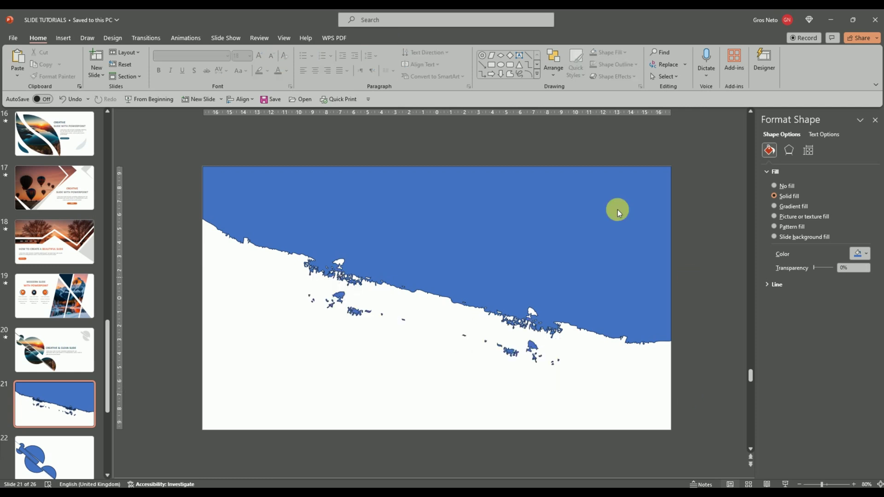
Merge the blue top area and splatter pieces into one shape and stretch it to 14.77 cm tall.
{"action": "left_click_drag", "start_coordinate": [151, 141], "coordinate": [683, 368]}
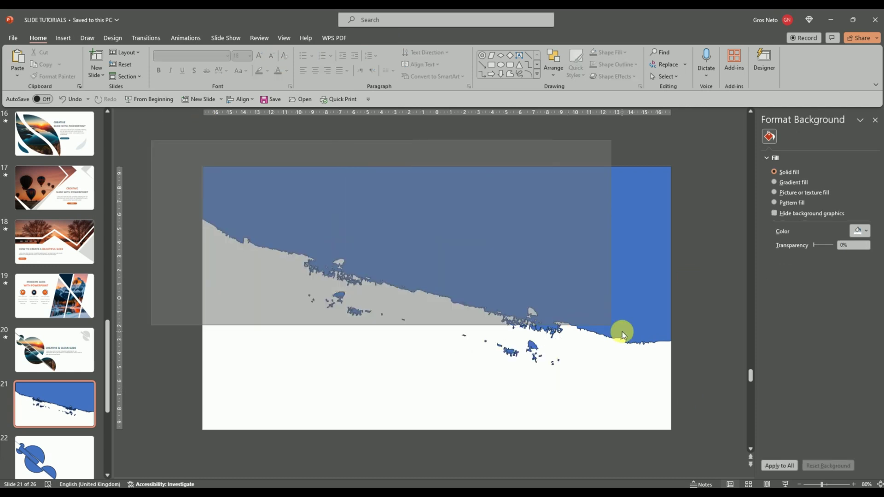
{"action": "left_click_drag", "start_coordinate": [683, 366], "coordinate": [731, 408]}
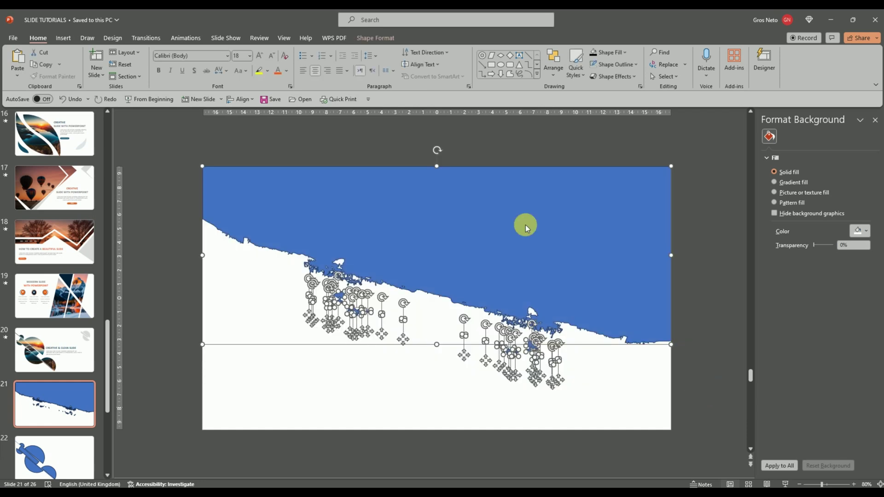
{"action": "left_click", "coordinate": [373, 37]}
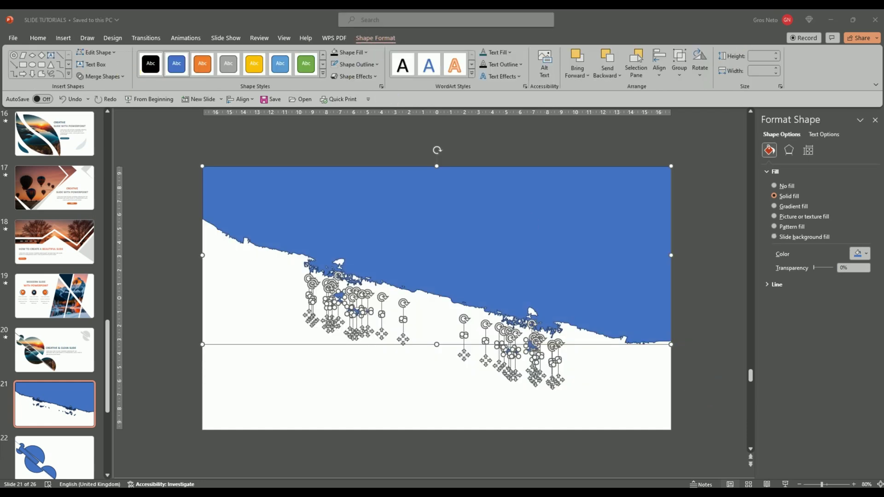
{"action": "left_click", "coordinate": [119, 76]}
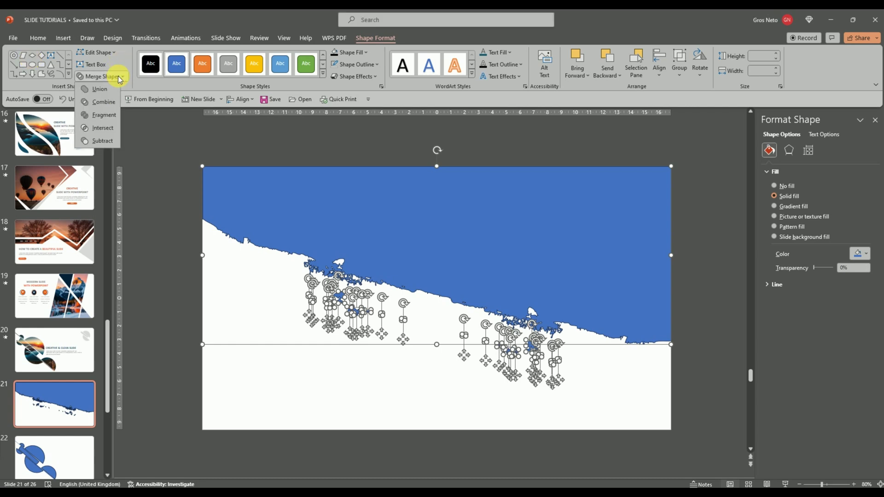
{"action": "left_click", "coordinate": [99, 98]}
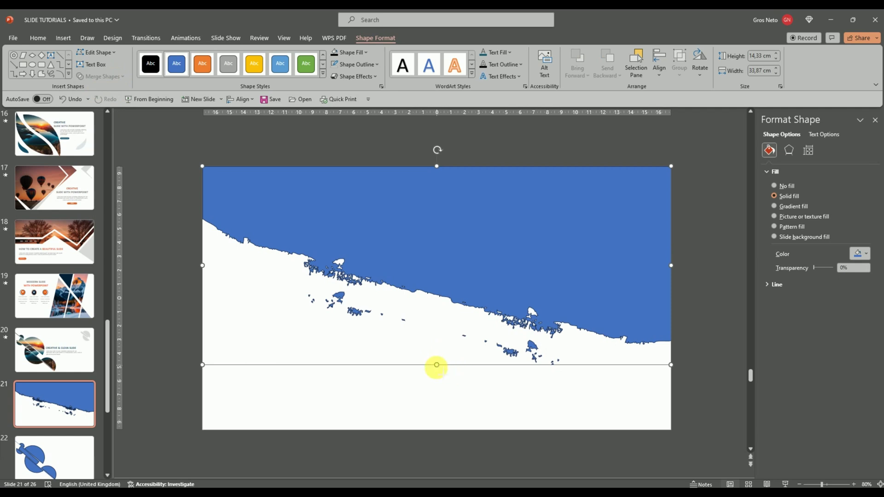
{"action": "left_click_drag", "start_coordinate": [437, 365], "coordinate": [437, 371]}
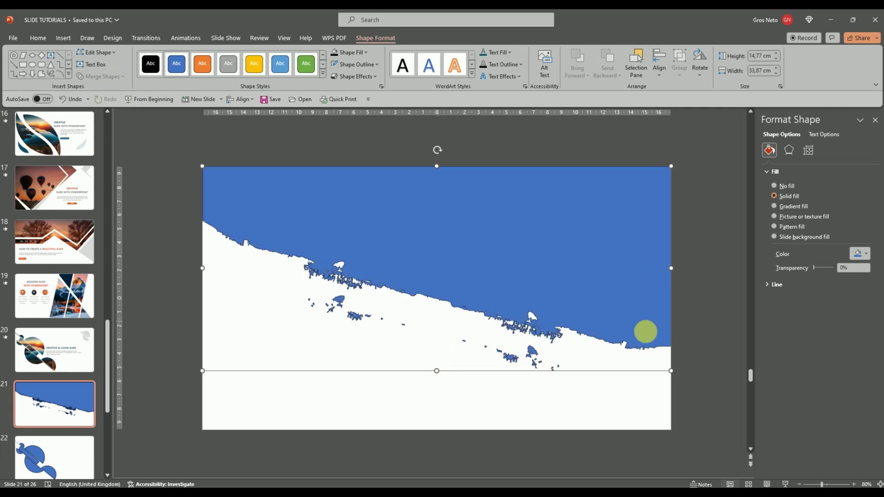
{"action": "left_click", "coordinate": [713, 280]}
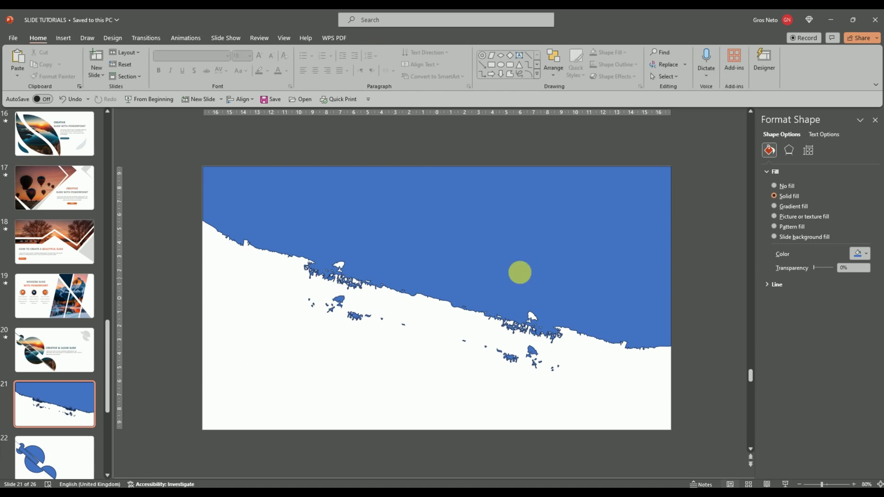
Shrink the blue merged shape to 14.14 cm tall and copy it.
{"action": "left_click", "coordinate": [483, 272]}
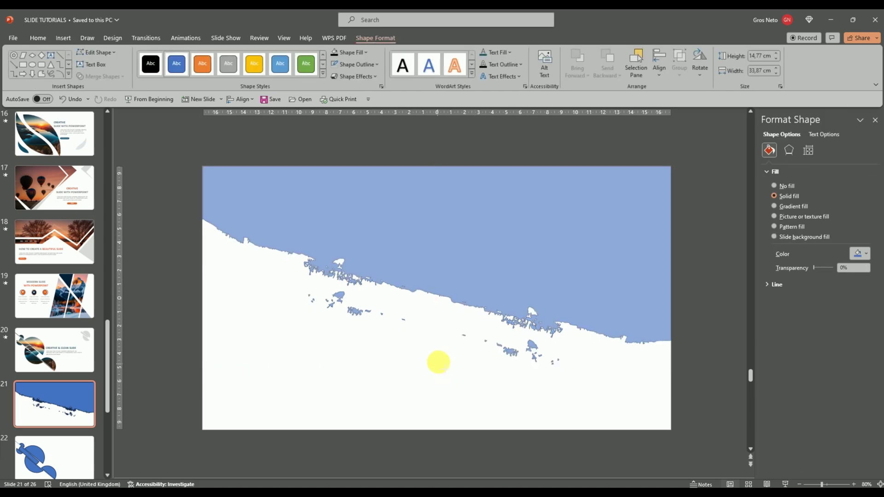
{"action": "left_click_drag", "start_coordinate": [437, 371], "coordinate": [436, 362]}
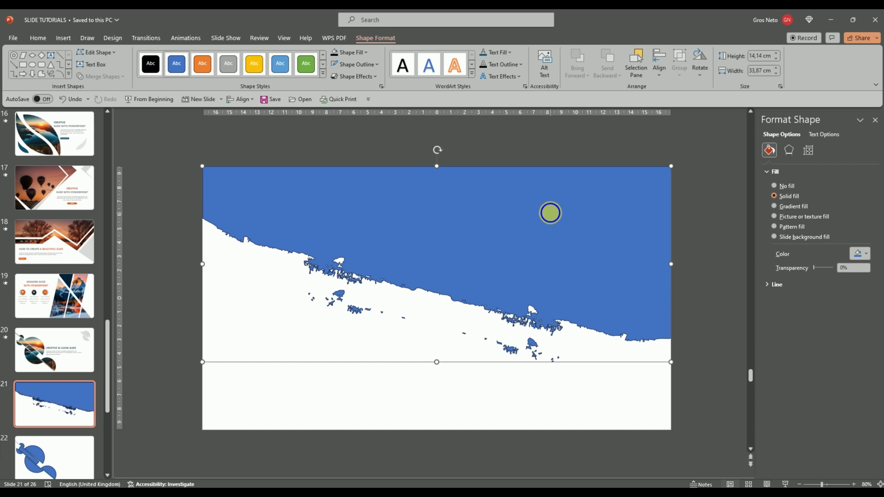
{"action": "right_click", "coordinate": [551, 213]}
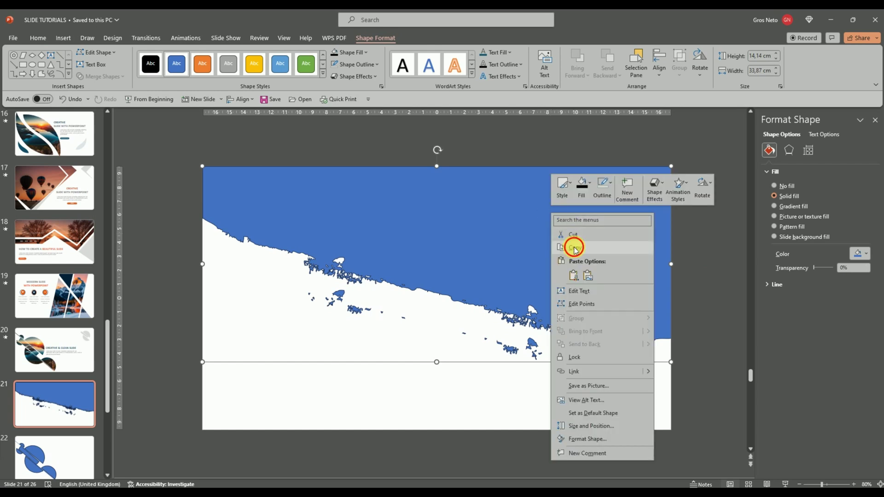
{"action": "left_click", "coordinate": [574, 248]}
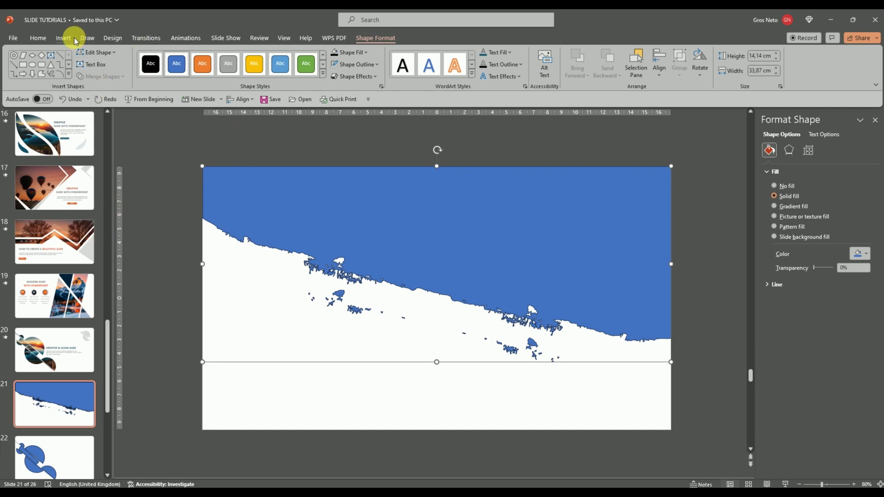
{"action": "left_click", "coordinate": [284, 42]}
In Slide Master view, add a new layout and delete all its placeholders.
{"action": "left_click", "coordinate": [132, 66]}
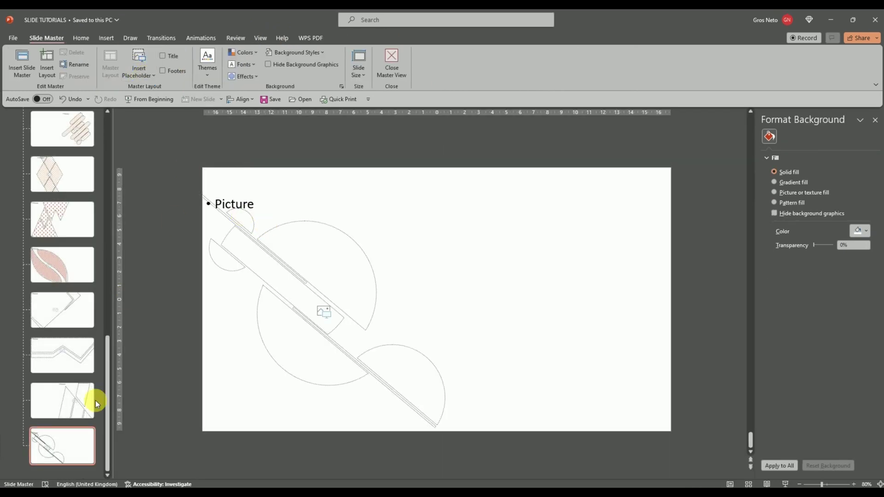
{"action": "key", "text": "Return"}
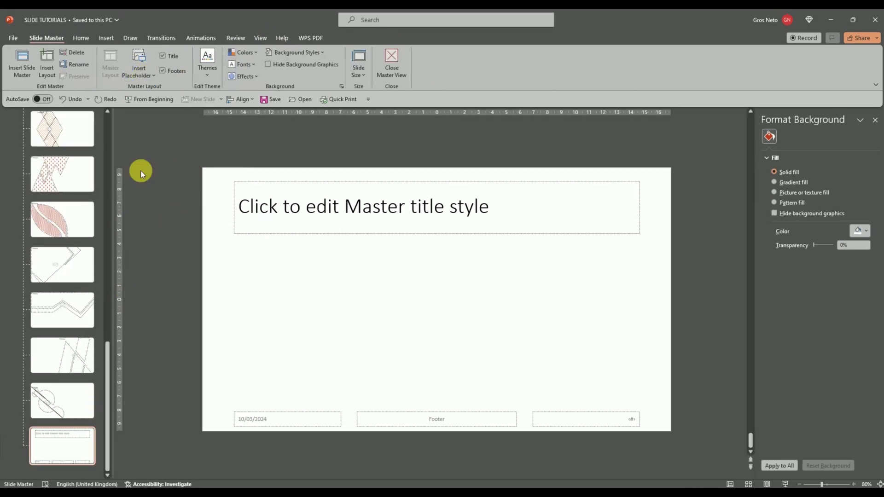
{"action": "left_click_drag", "start_coordinate": [162, 148], "coordinate": [690, 455]}
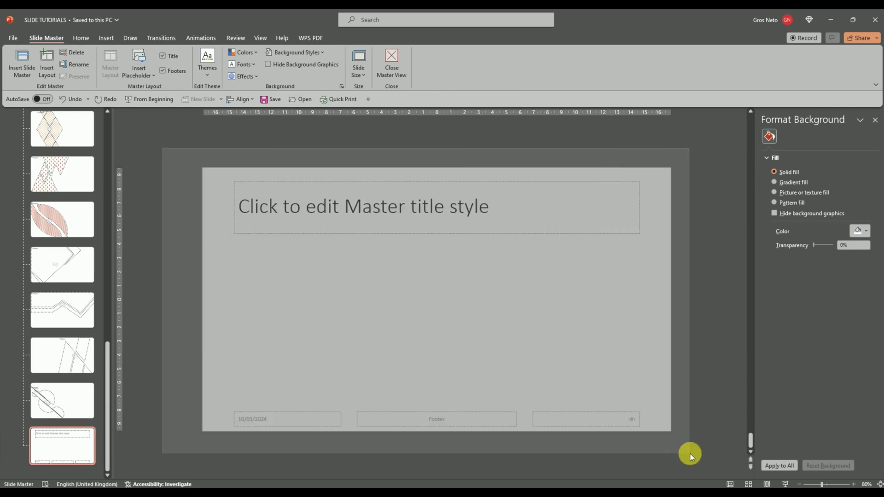
{"action": "key", "text": "Delete"}
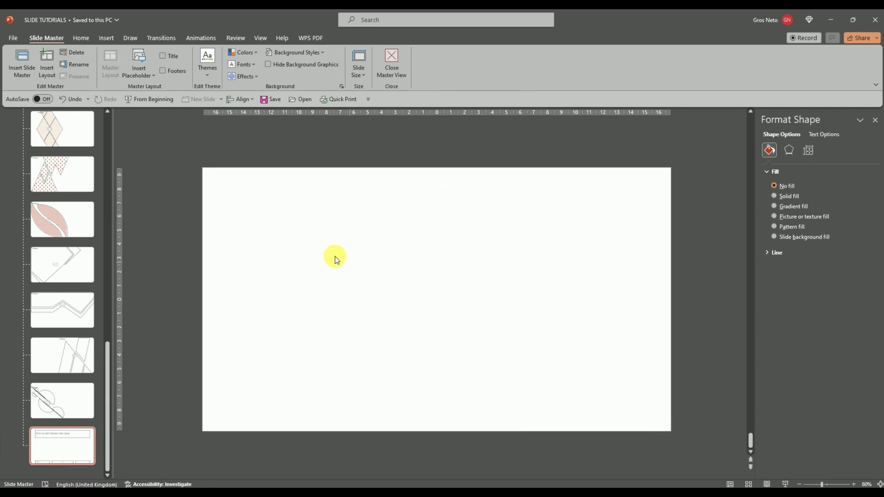
Paste the blue mountain shape onto the blank layout.
{"action": "right_click", "coordinate": [338, 248]}
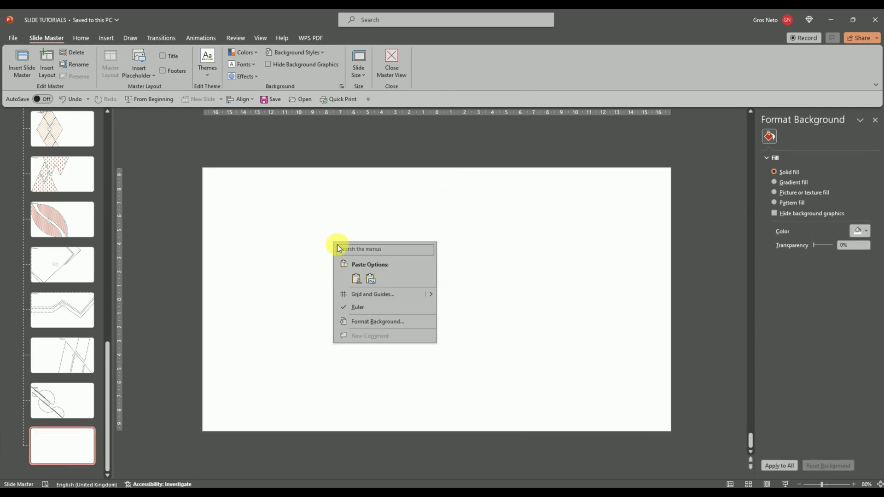
{"action": "left_click", "coordinate": [355, 278]}
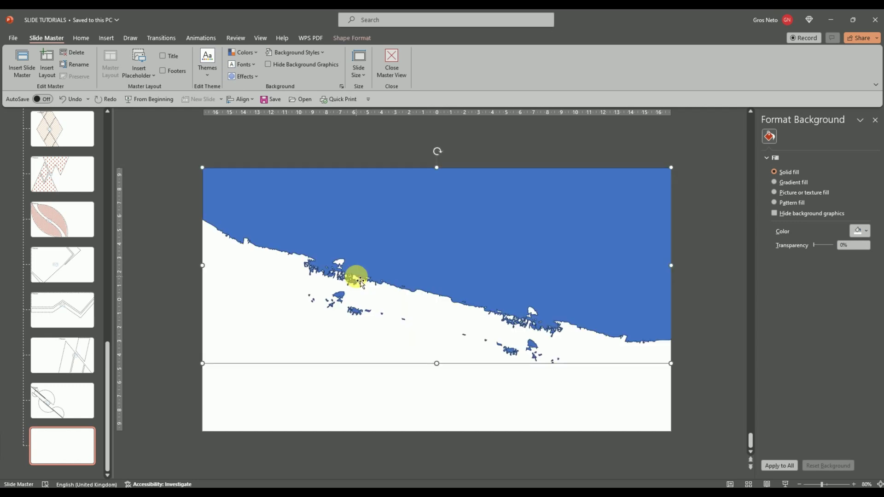
{"action": "left_click", "coordinate": [343, 397]}
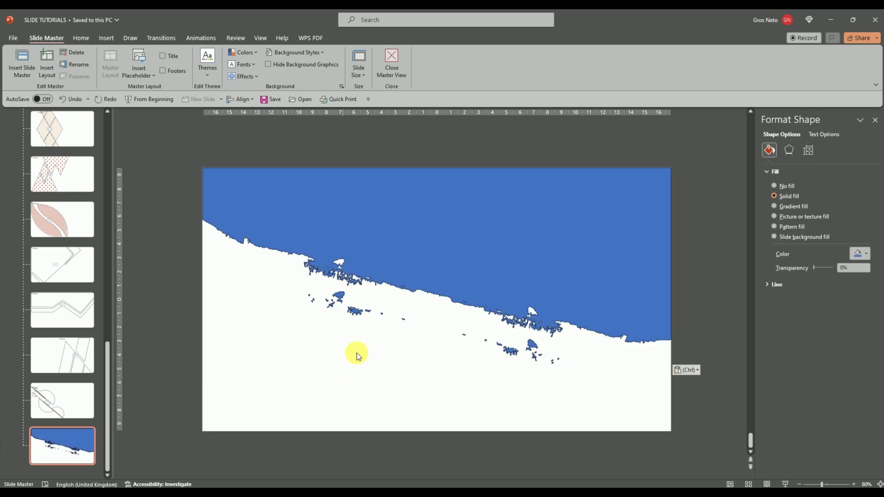
Draw a Picture placeholder across the whole layout.
{"action": "left_click", "coordinate": [143, 77]}
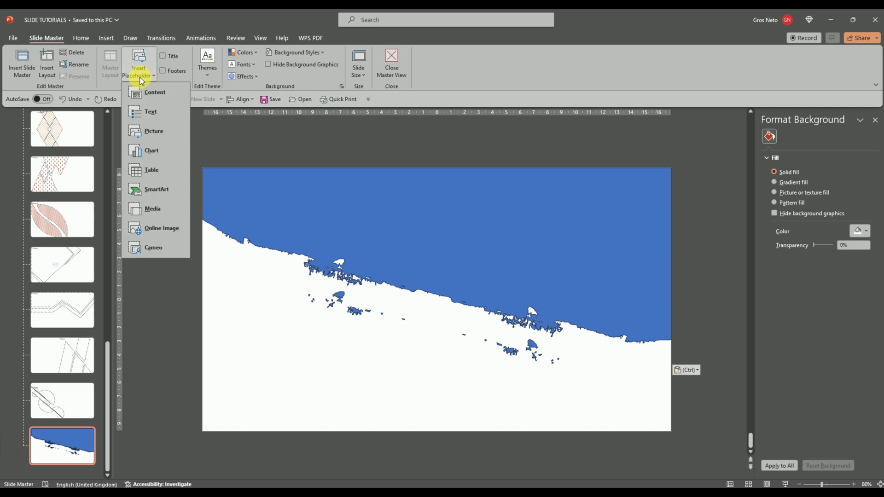
{"action": "left_click", "coordinate": [152, 132]}
{"action": "left_click_drag", "start_coordinate": [215, 181], "coordinate": [700, 415]}
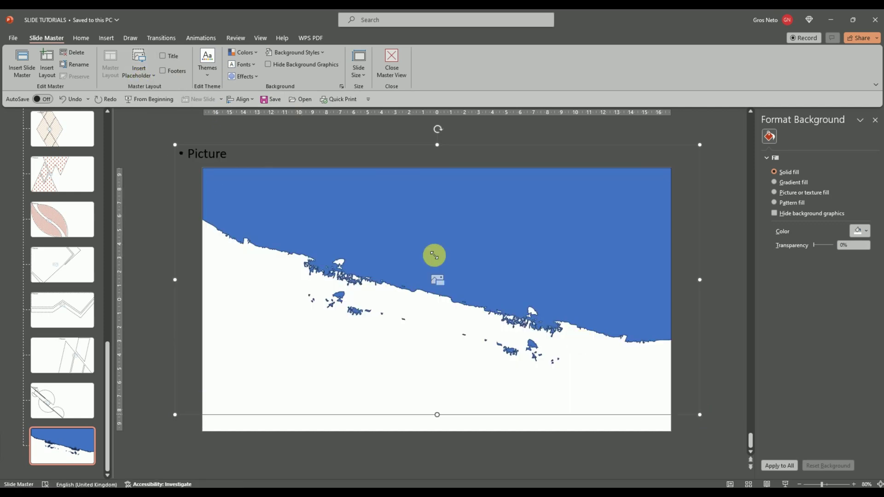
{"action": "right_click", "coordinate": [423, 227]}
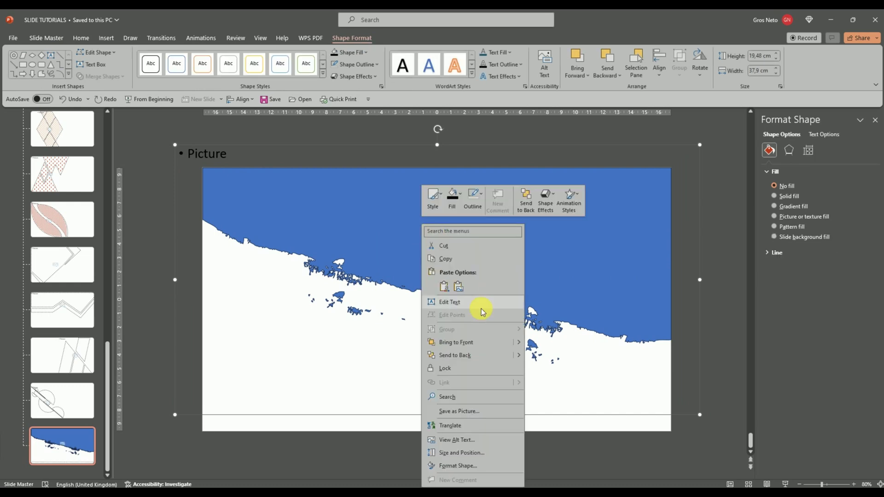
{"action": "left_click", "coordinate": [467, 354]}
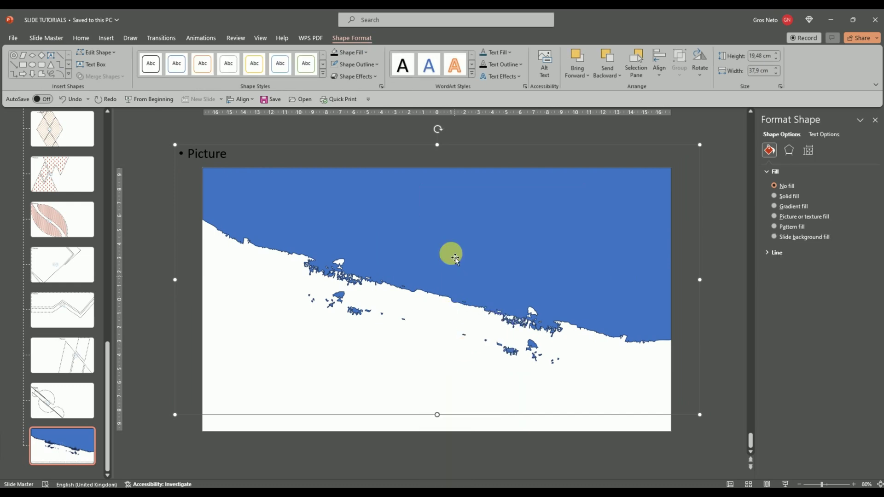
Intersect the placeholder with the blue shape so it takes the mountain outline.
{"action": "left_click", "coordinate": [451, 252], "text": "shift"}
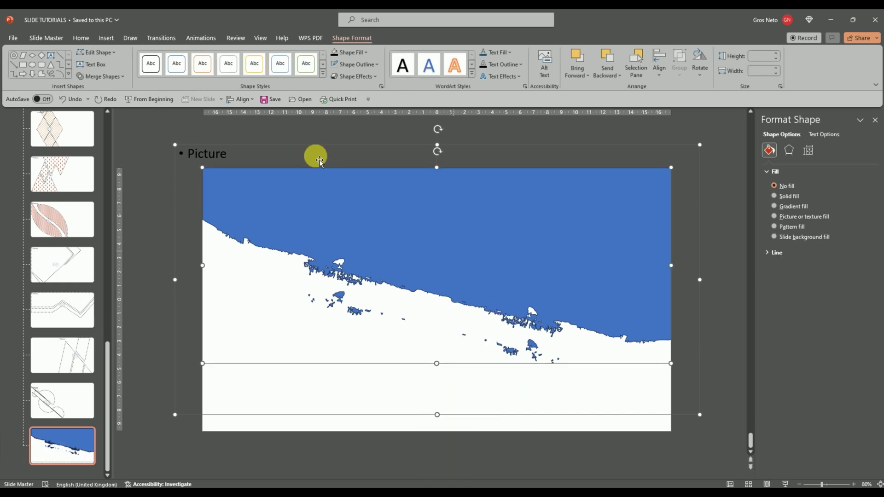
{"action": "left_click", "coordinate": [121, 77]}
{"action": "left_click", "coordinate": [103, 129]}
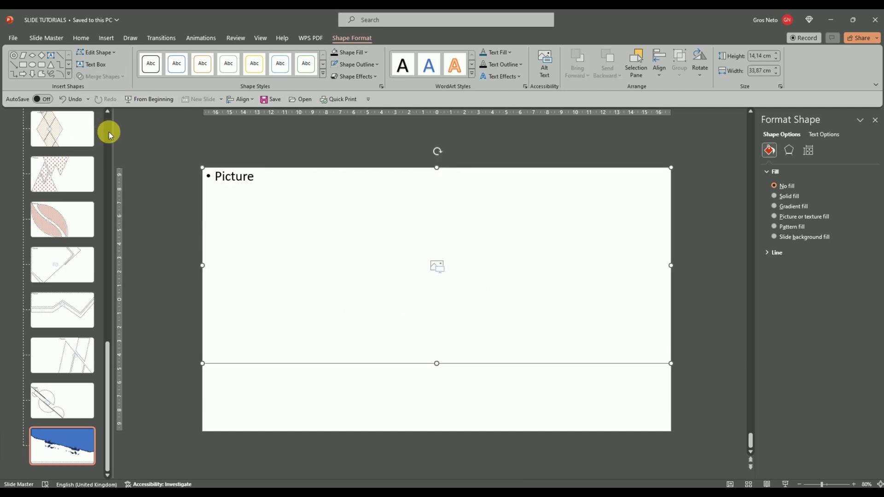
{"action": "left_click", "coordinate": [173, 197]}
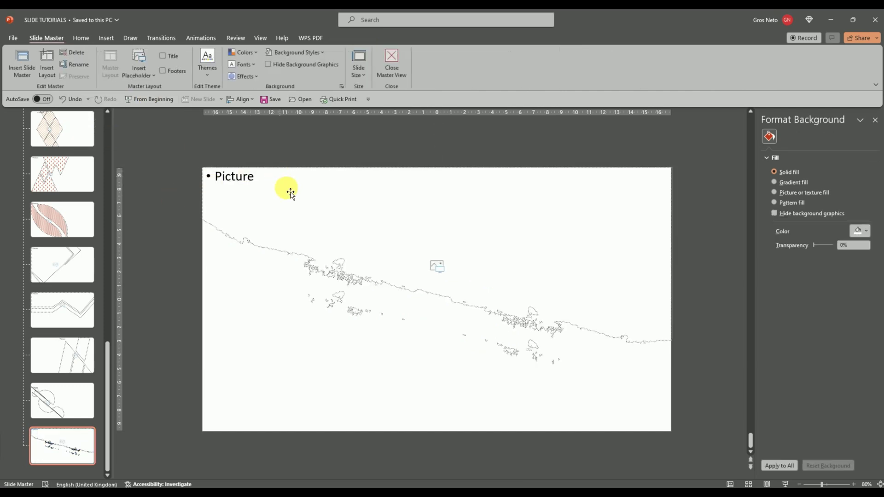
Close Slide Master and add slide 21 after slide 20 using the mountain picture layout.
{"action": "left_click", "coordinate": [391, 63]}
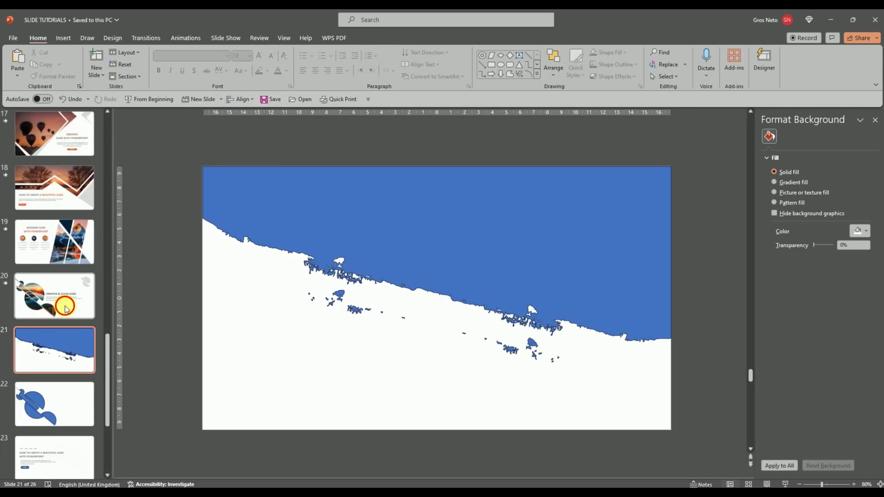
{"action": "left_click", "coordinate": [74, 280]}
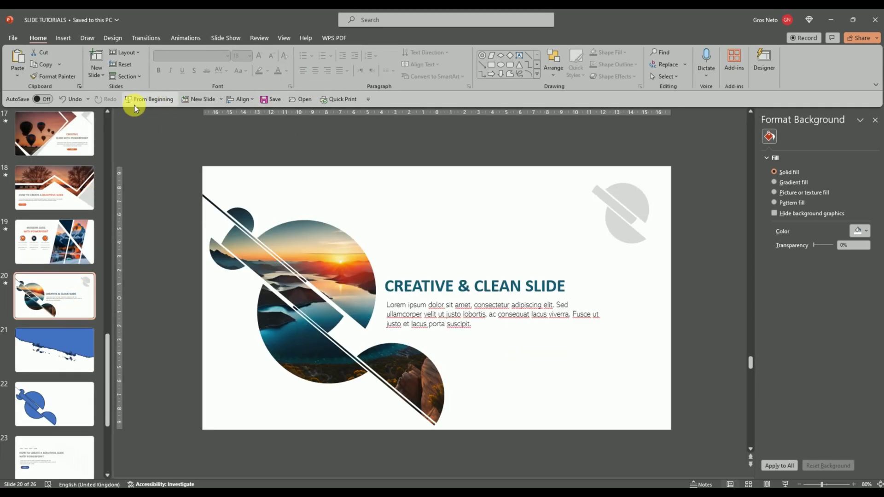
{"action": "left_click", "coordinate": [103, 78]}
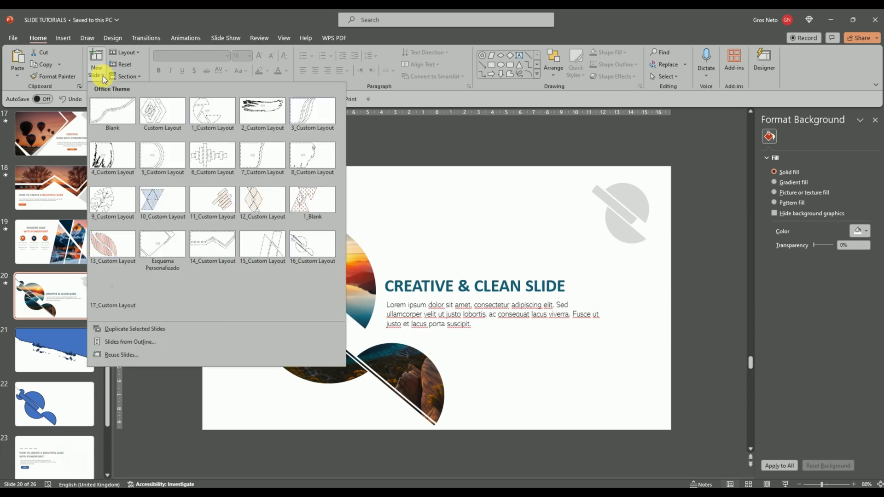
{"action": "left_click", "coordinate": [107, 274]}
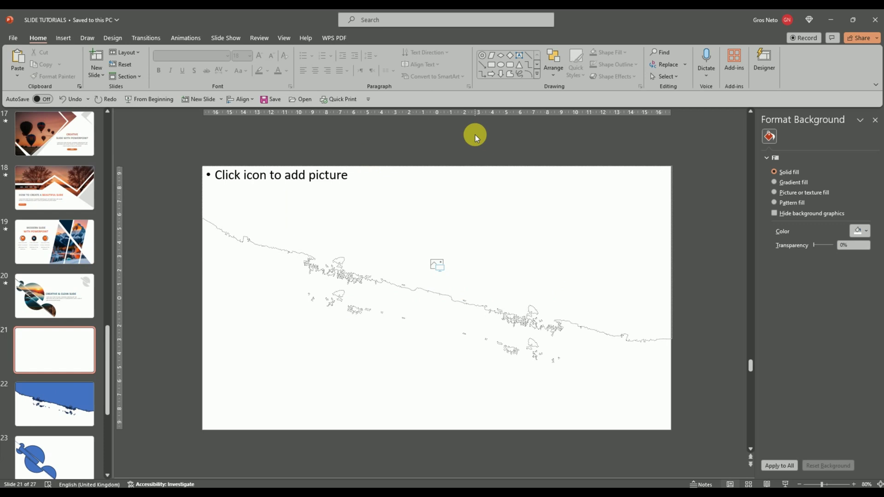
Insert the autumn mountain valley photo into the mountain-shaped picture placeholder.
{"action": "left_click", "coordinate": [436, 266]}
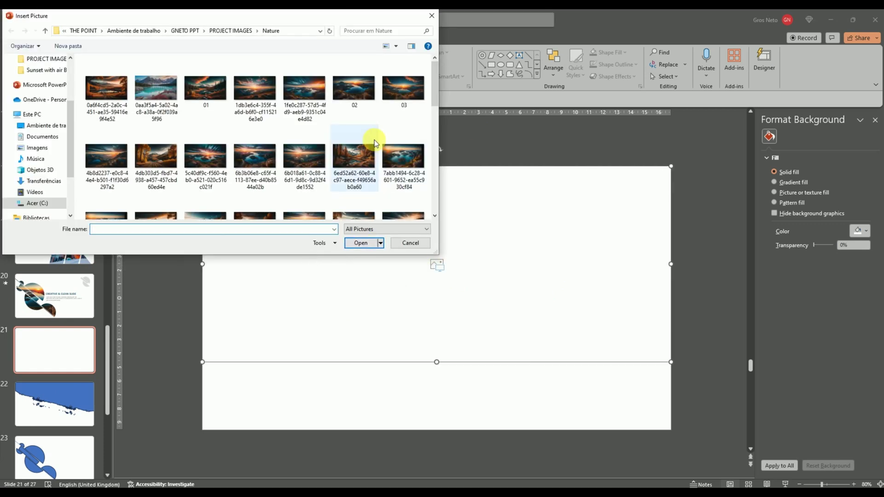
{"action": "scroll", "coordinate": [374, 142], "scroll_direction": "down", "scroll_amount": 3}
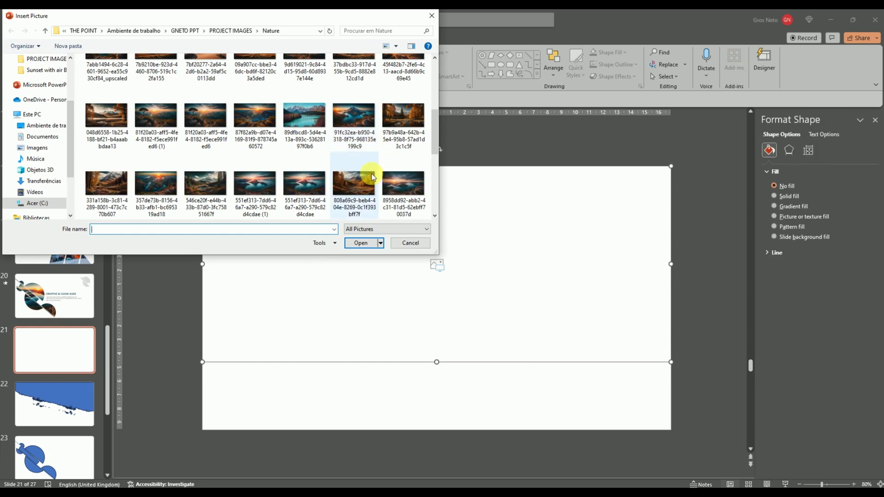
{"action": "scroll", "coordinate": [373, 177], "scroll_direction": "down", "scroll_amount": 1}
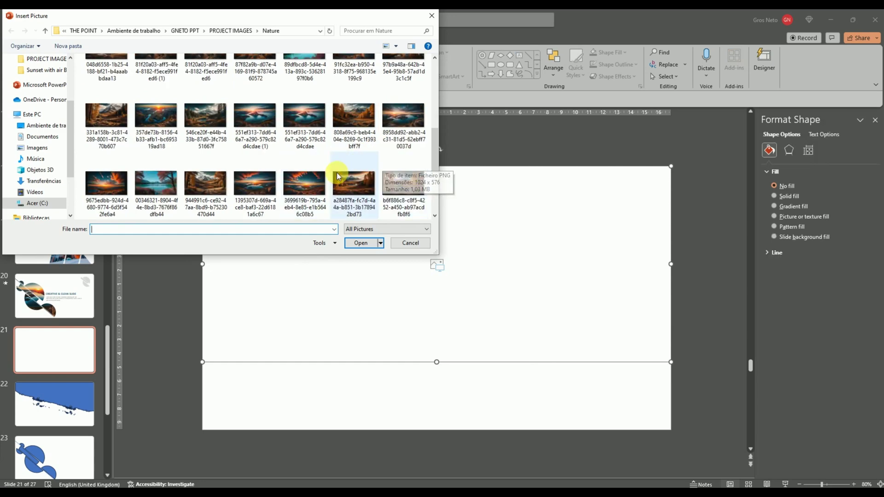
{"action": "scroll", "coordinate": [337, 176], "scroll_direction": "down", "scroll_amount": 2}
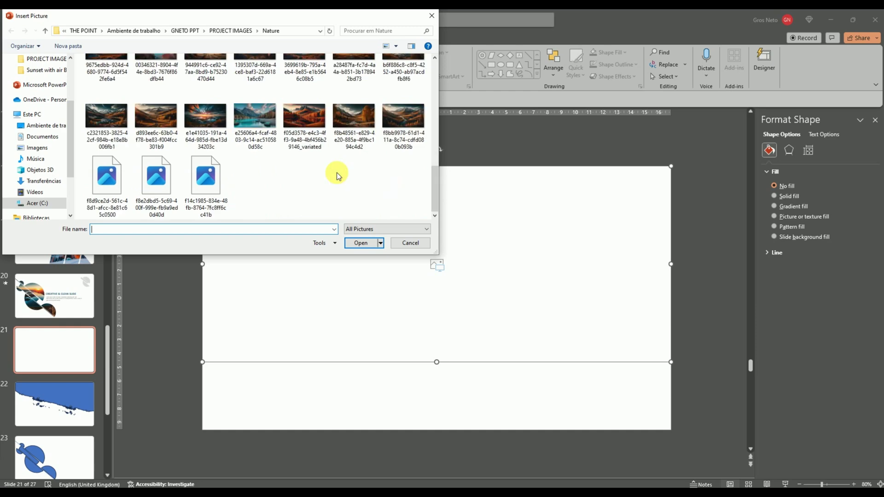
{"action": "double_click", "coordinate": [410, 114]}
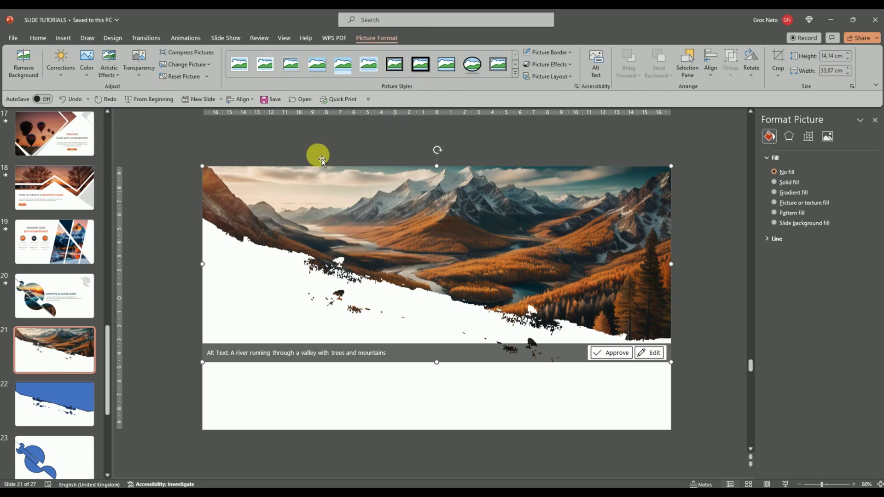
Apply a Color tone preset and a brightness/contrast Corrections preset to the photo.
{"action": "left_click", "coordinate": [87, 70]}
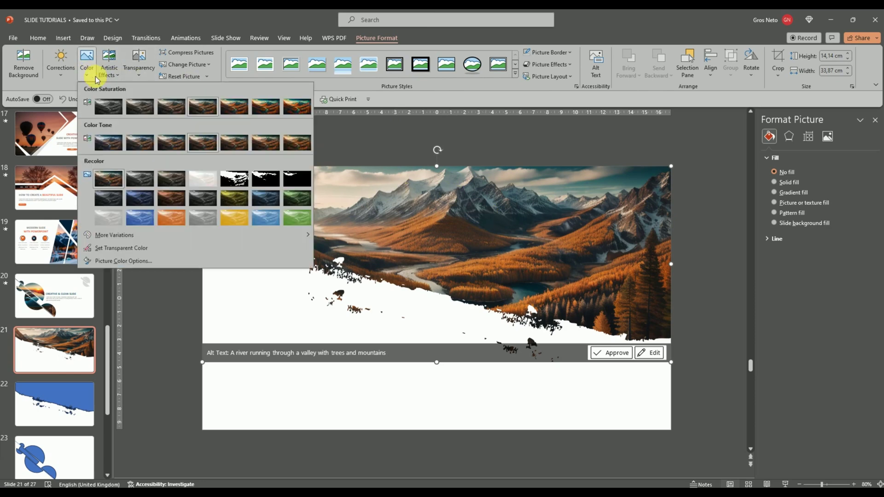
{"action": "left_click", "coordinate": [235, 142]}
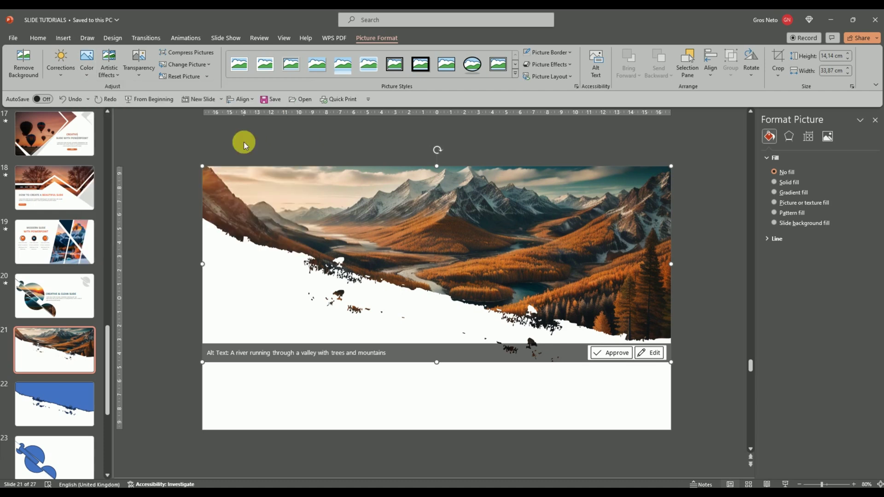
{"action": "left_click", "coordinate": [71, 73]}
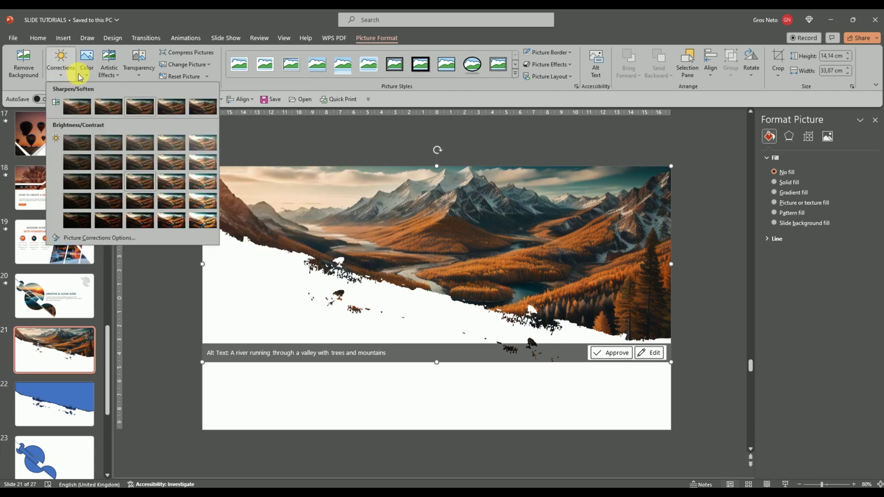
{"action": "left_click", "coordinate": [135, 198]}
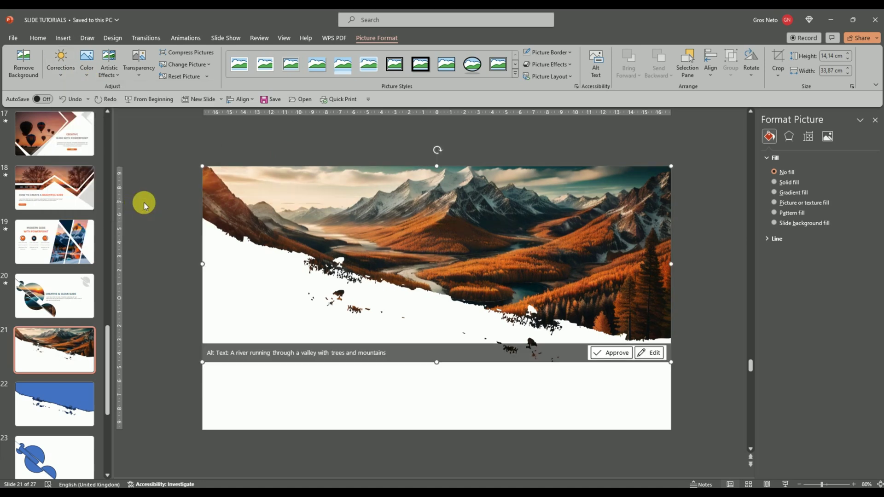
{"action": "left_click", "coordinate": [286, 142]}
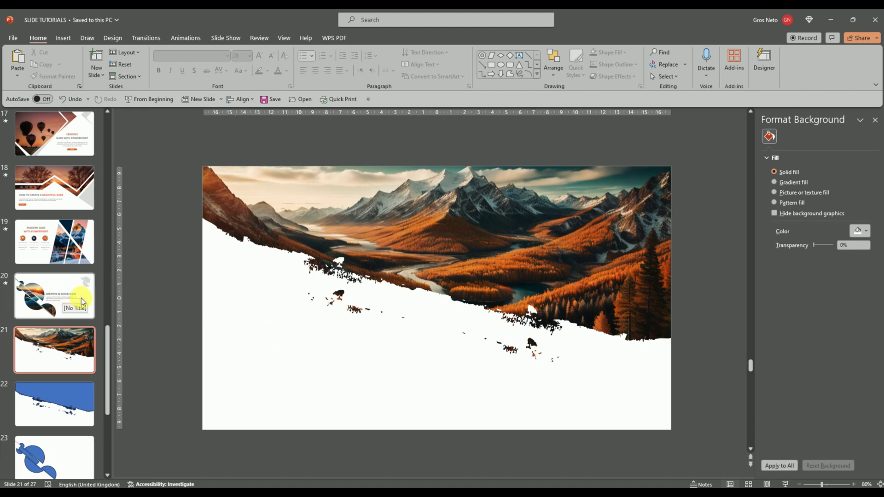
Copy the title and body text boxes from slide 20.
{"action": "left_click", "coordinate": [72, 288]}
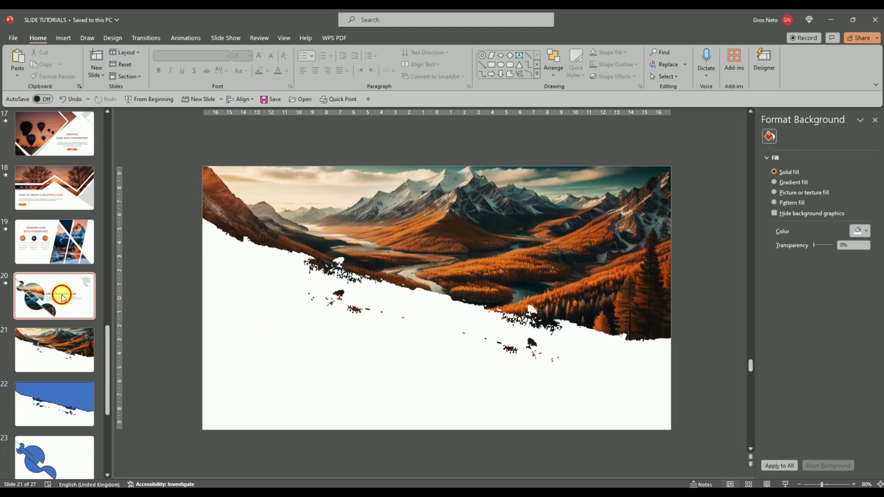
{"action": "left_click", "coordinate": [470, 282]}
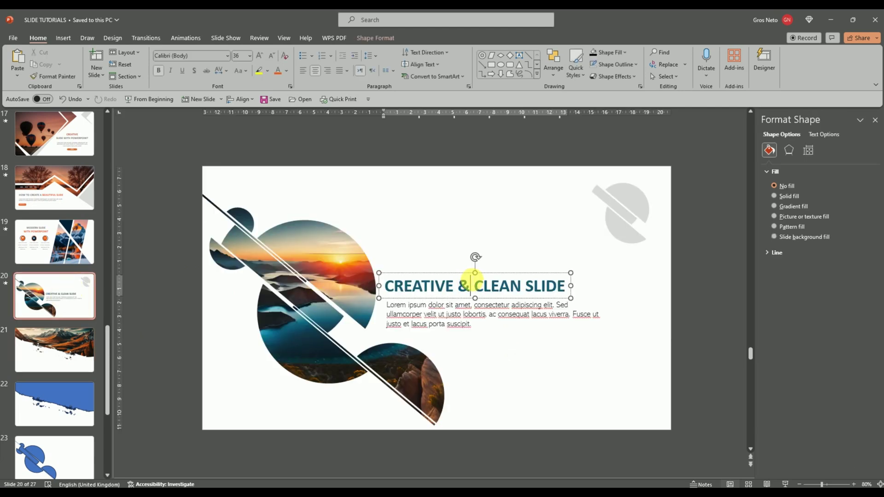
{"action": "left_click", "coordinate": [461, 318], "text": "shift"}
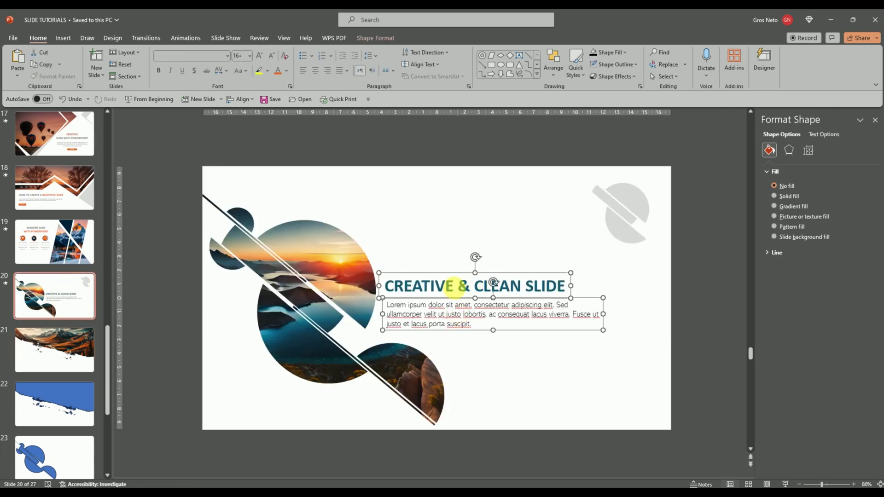
{"action": "right_click", "coordinate": [443, 271]}
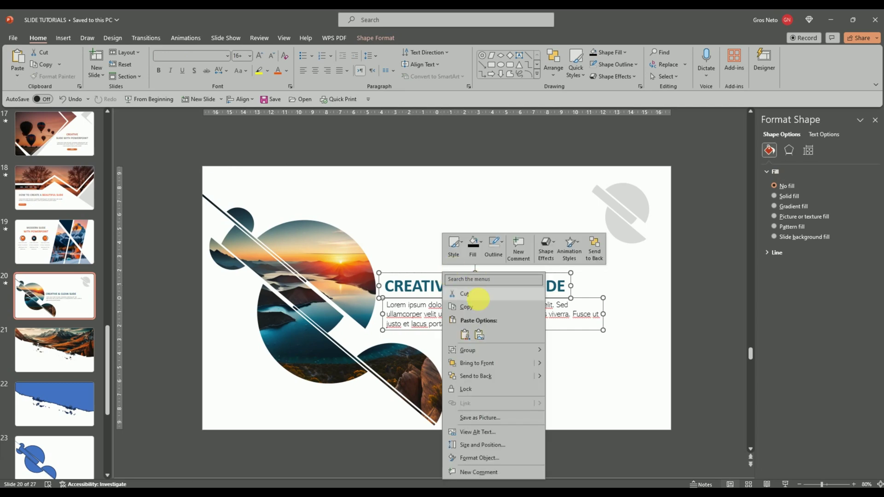
{"action": "left_click", "coordinate": [479, 307]}
Paste the text boxes onto slide 21 and move them to the lower left.
{"action": "left_click", "coordinate": [69, 352]}
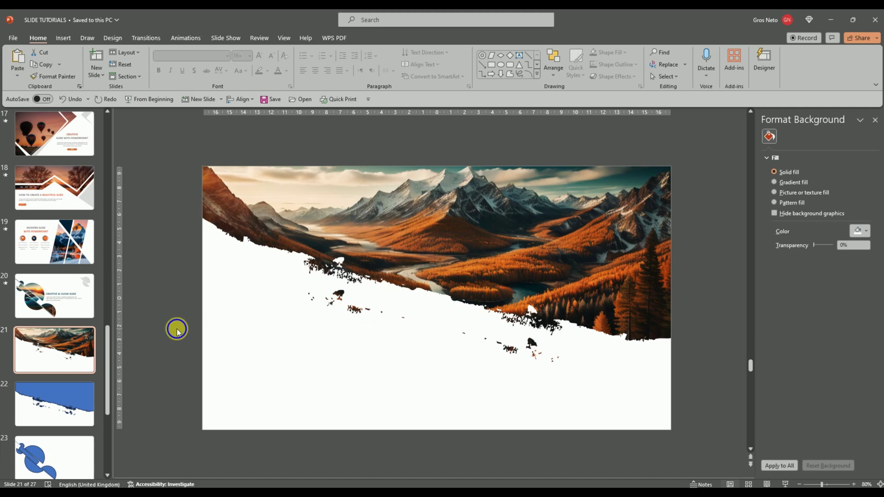
{"action": "right_click", "coordinate": [177, 329]}
{"action": "left_click", "coordinate": [198, 361]}
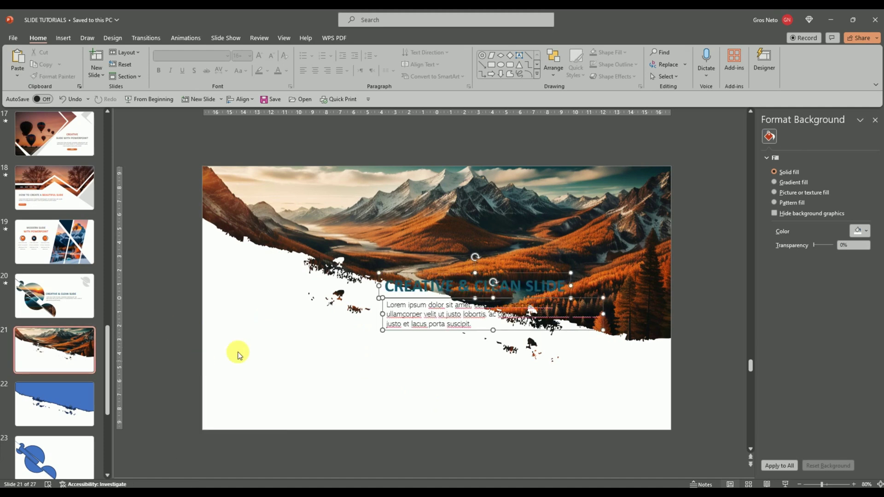
{"action": "left_click", "coordinate": [412, 286]}
{"action": "mouse_move", "coordinate": [424, 278]}
{"action": "left_mouse_down"}
{"action": "mouse_move", "coordinate": [265, 344]}
{"action": "mouse_move", "coordinate": [262, 324]}
{"action": "left_mouse_up"}
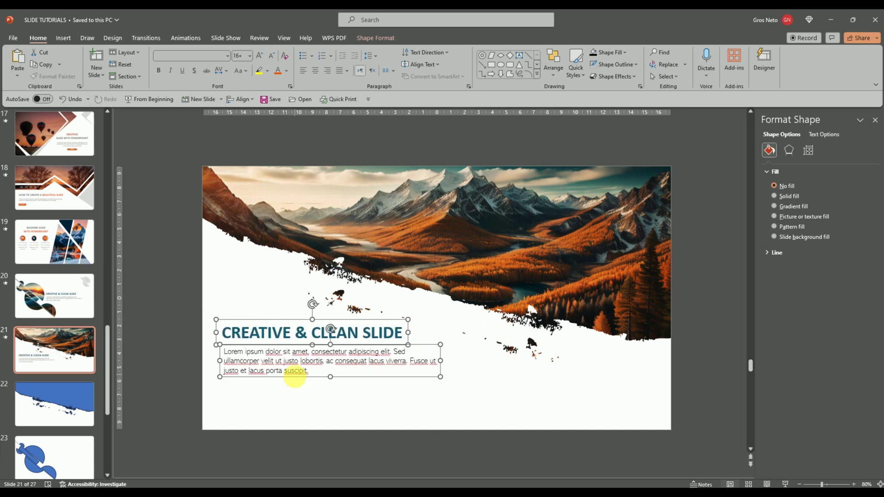
Change the title text to 'CREATIVE SLIDE DESIGN'.
{"action": "left_click_drag", "start_coordinate": [404, 332], "coordinate": [312, 333]}
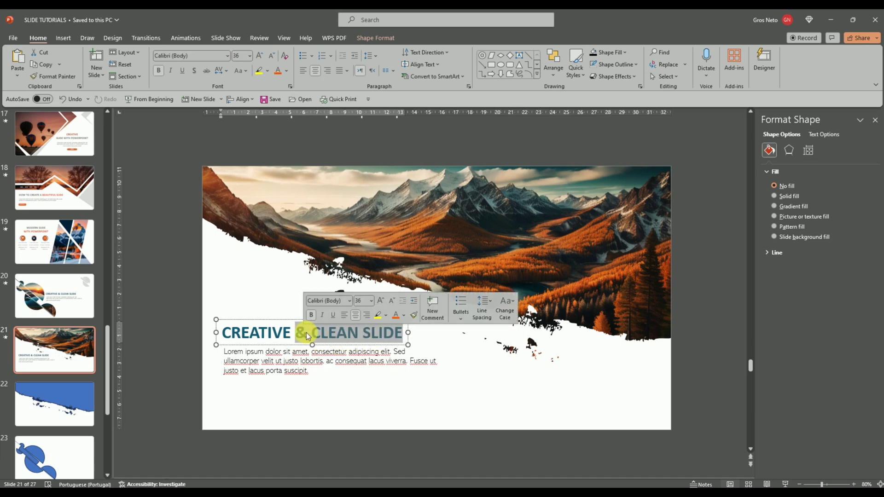
{"action": "key", "text": "ctrl+z"}
{"action": "key", "text": "ctrl+z"}
{"action": "type", "text": "DE DES"}
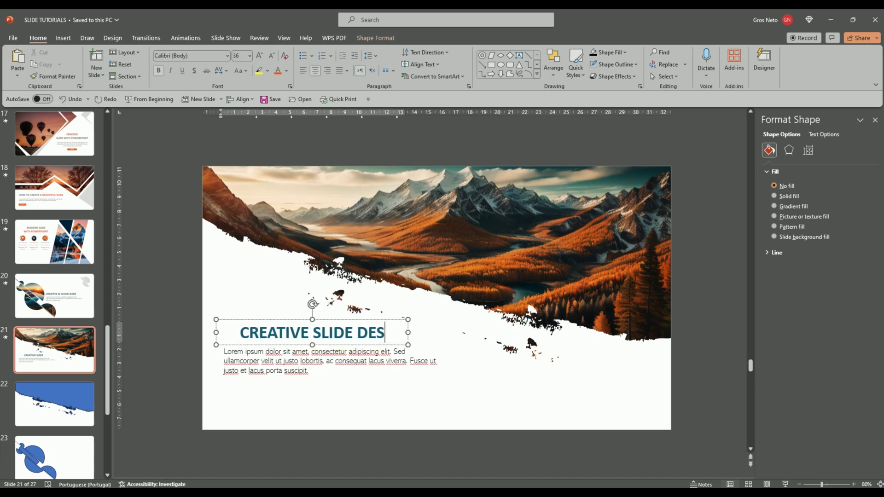
{"action": "type", "text": "IGN"}
Colour the title with the orange-brown sampled from the mountain photo using the Eyedropper.
{"action": "left_click_drag", "start_coordinate": [396, 335], "coordinate": [228, 336]}
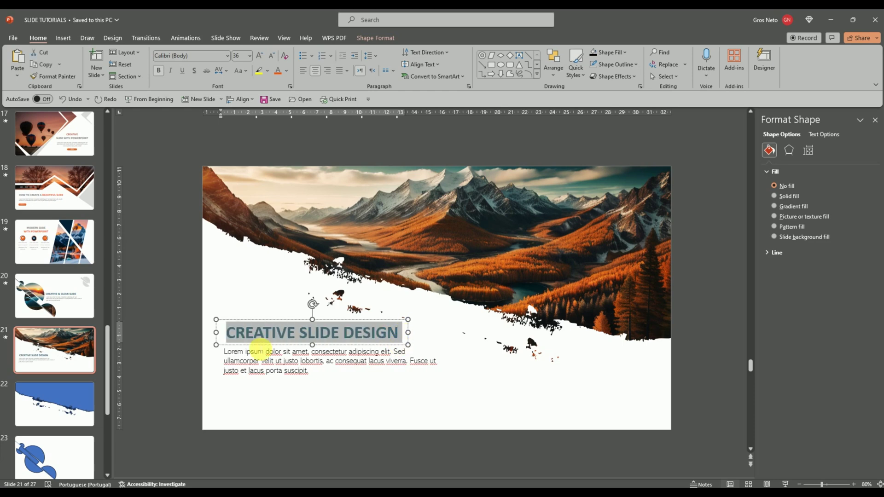
{"action": "left_click", "coordinate": [342, 328]}
{"action": "left_click", "coordinate": [355, 444]}
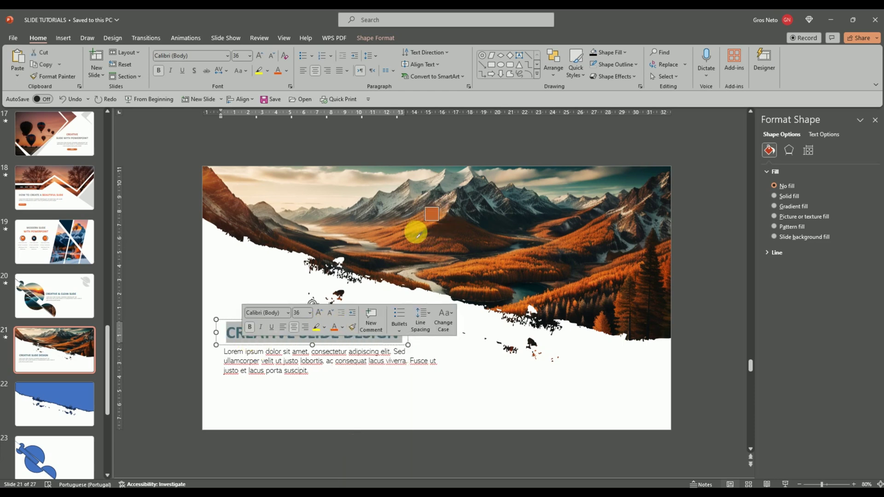
{"action": "left_click", "coordinate": [415, 233]}
{"action": "left_click", "coordinate": [296, 346]}
{"action": "left_click", "coordinate": [295, 355]}
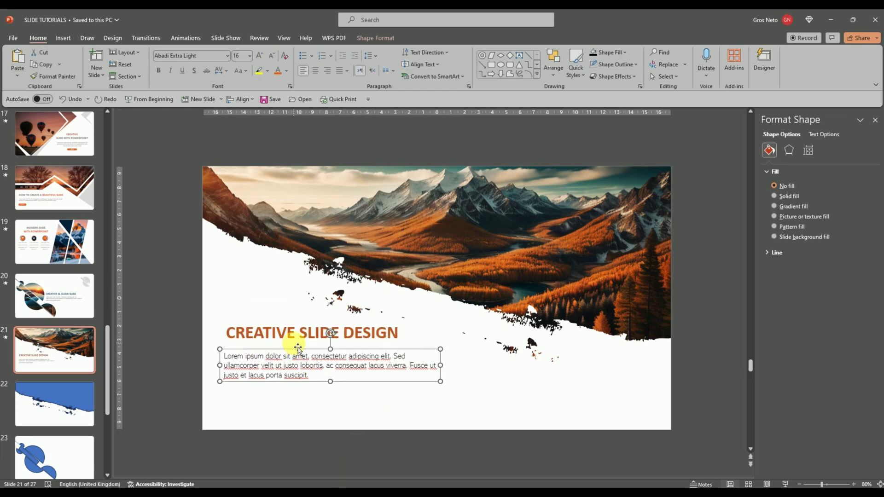
{"action": "left_click", "coordinate": [276, 399]}
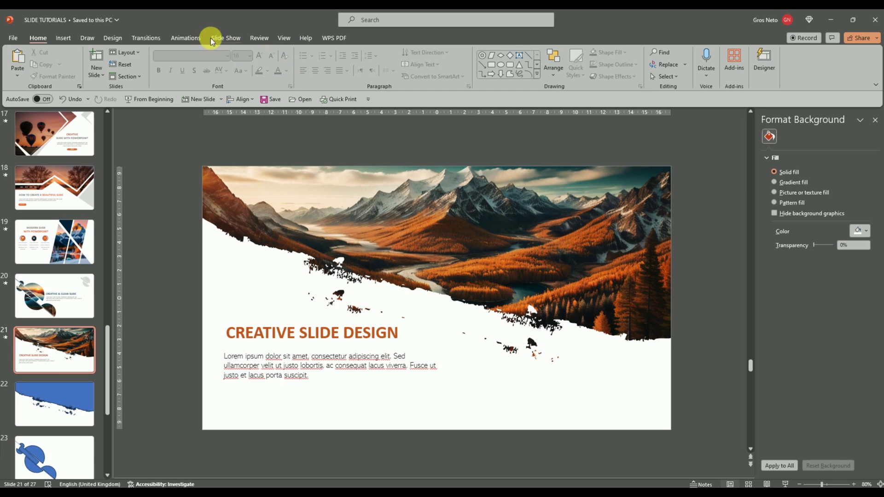
Search the stock icons for NATURE and insert three, including the plant-in-hand icon.
{"action": "left_click", "coordinate": [68, 39]}
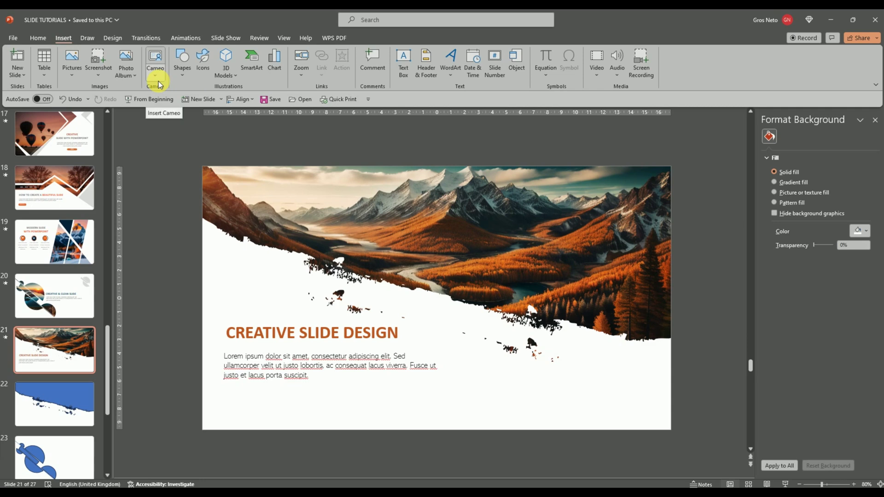
{"action": "left_click", "coordinate": [203, 69]}
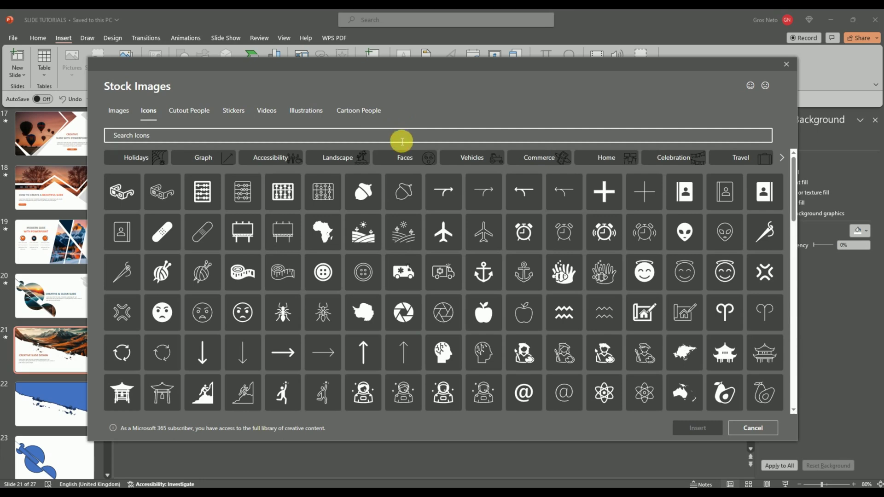
{"action": "type", "text": "NATURE"}
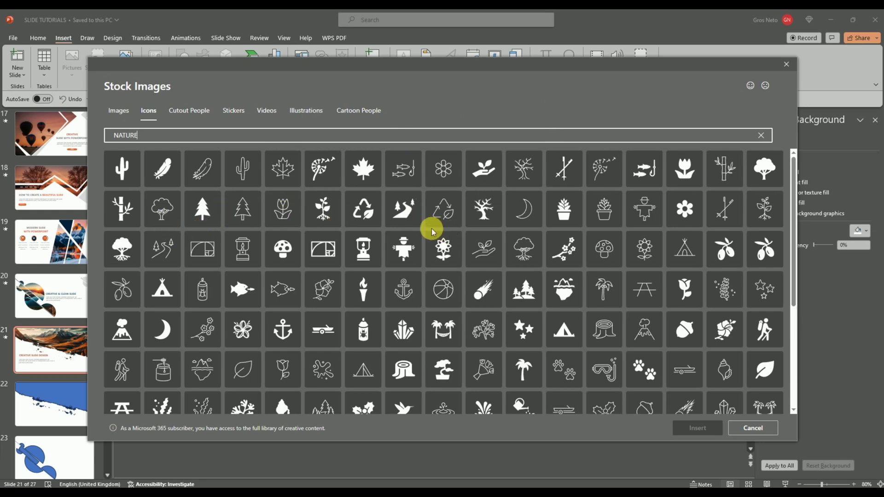
{"action": "mouse_move", "coordinate": [404, 209]}
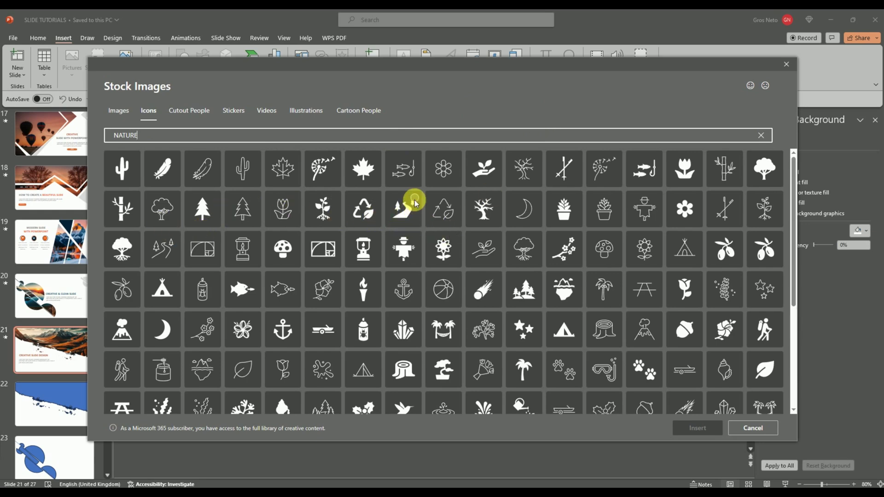
{"action": "left_click", "coordinate": [413, 199]}
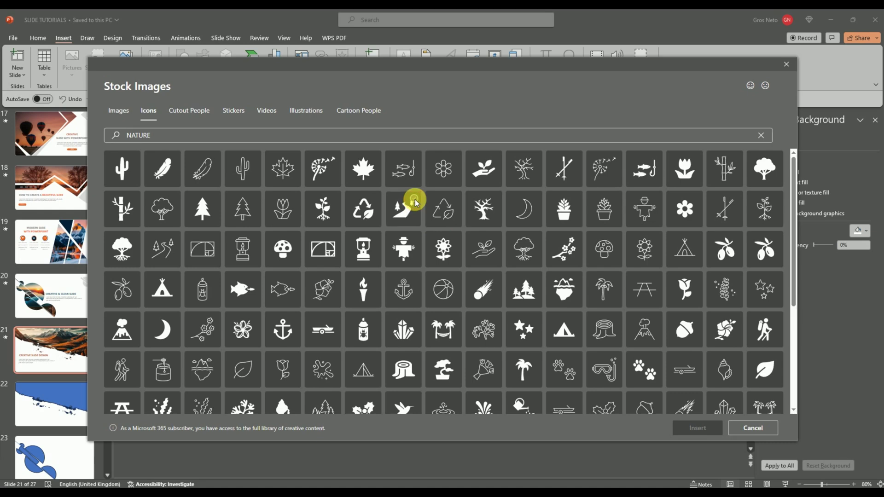
{"action": "left_click", "coordinate": [496, 156]}
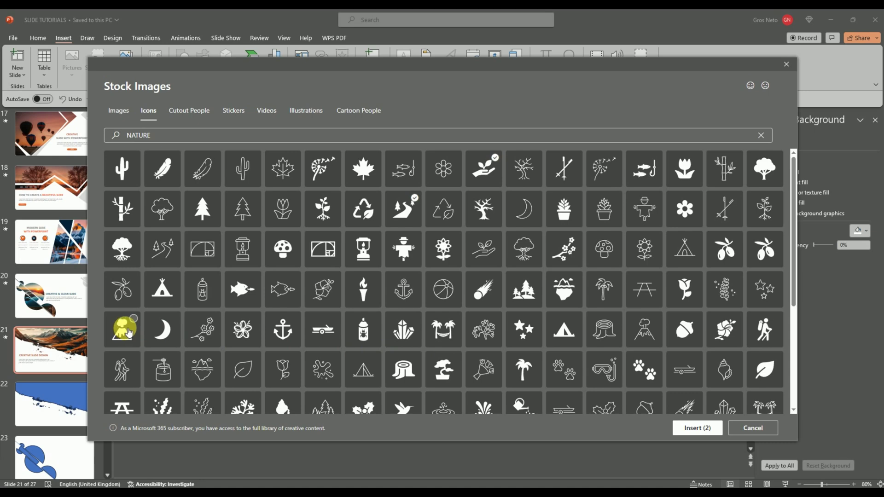
{"action": "left_click", "coordinate": [693, 426]}
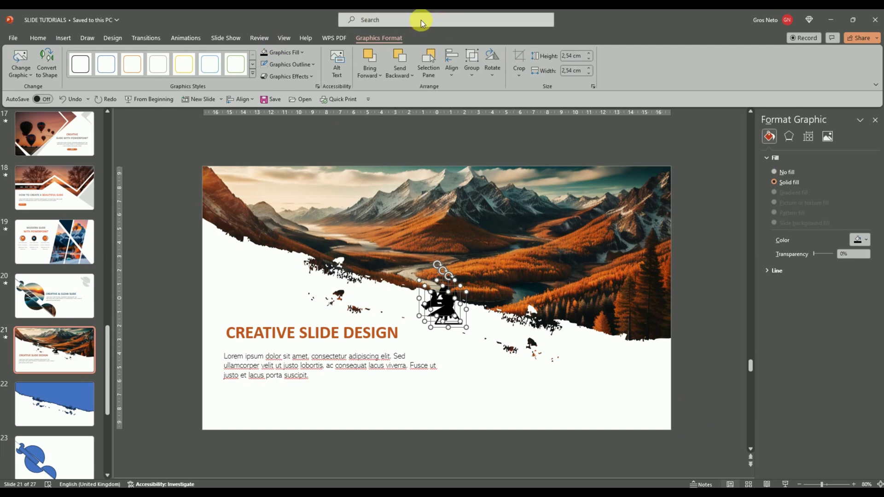
Fill an icon orange and place the icons side by side below the body text.
{"action": "left_click", "coordinate": [302, 54]}
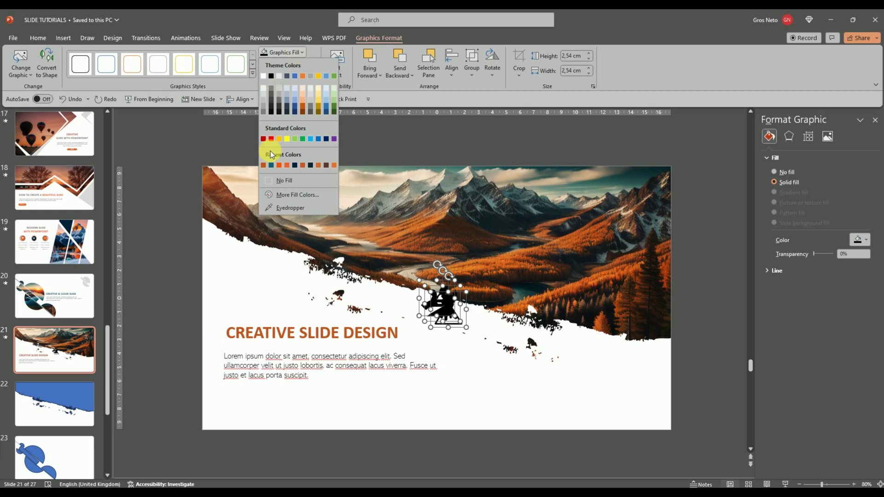
{"action": "left_click", "coordinate": [264, 165]}
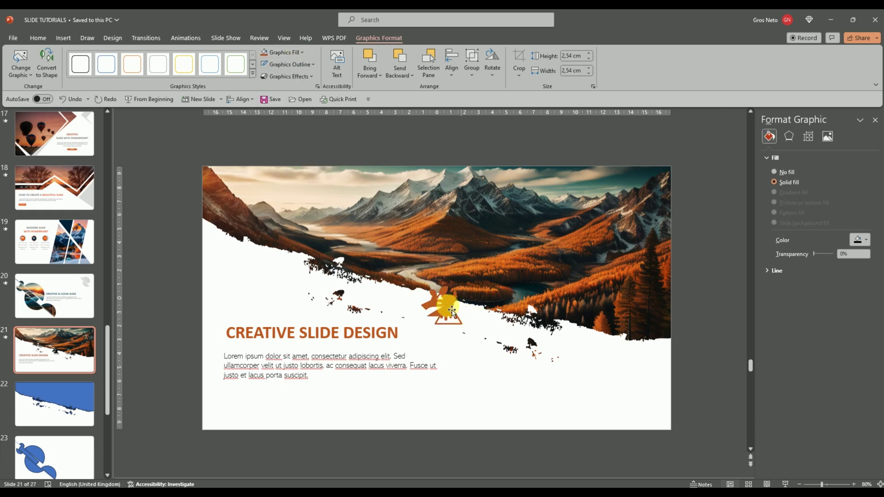
{"action": "mouse_move", "coordinate": [452, 311]}
{"action": "left_mouse_down"}
{"action": "mouse_move", "coordinate": [276, 402]}
{"action": "mouse_move", "coordinate": [286, 414]}
{"action": "left_mouse_up"}
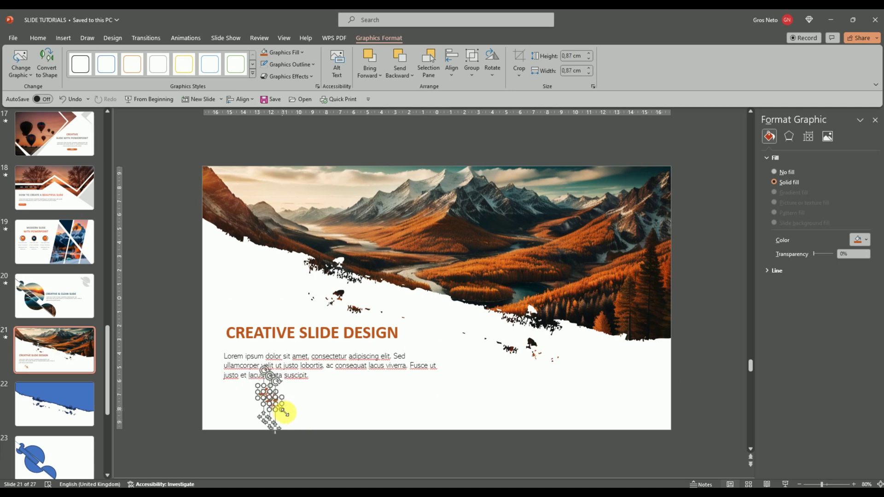
{"action": "left_click", "coordinate": [286, 422]}
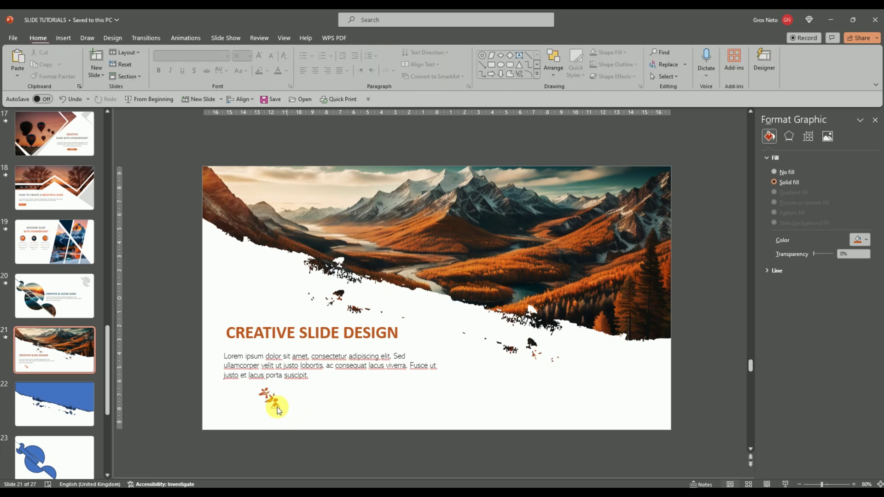
{"action": "mouse_move", "coordinate": [276, 408]}
{"action": "left_mouse_down"}
{"action": "mouse_move", "coordinate": [285, 419]}
{"action": "mouse_move", "coordinate": [282, 394]}
{"action": "left_mouse_up"}
Align the three icons along their tops and distribute them horizontally.
{"action": "left_click", "coordinate": [263, 393]}
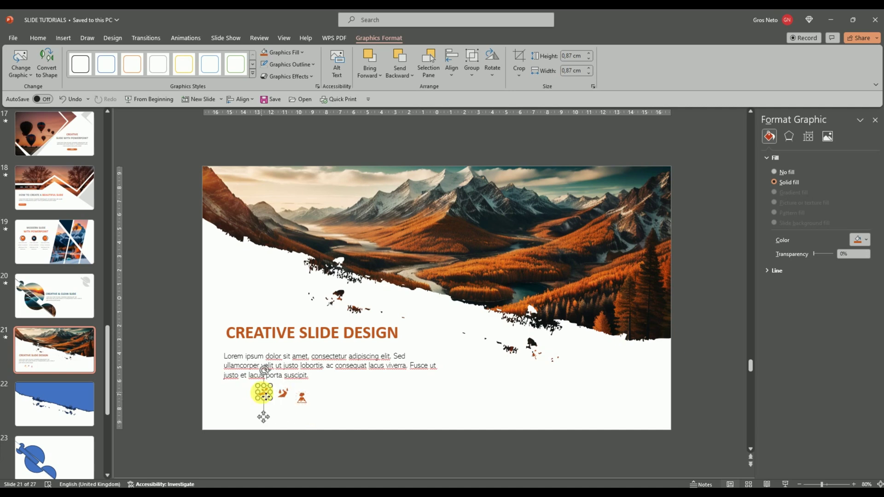
{"action": "left_click", "coordinate": [282, 392], "text": "shift"}
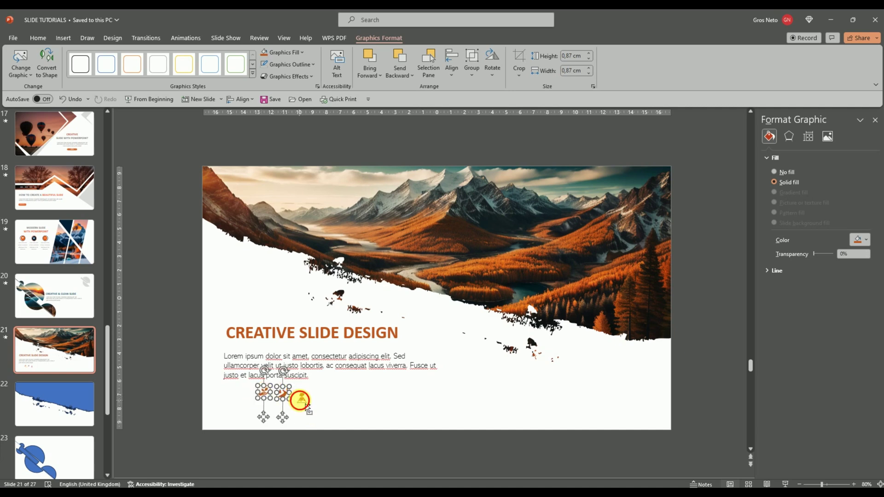
{"action": "left_click", "coordinate": [302, 401], "text": "shift"}
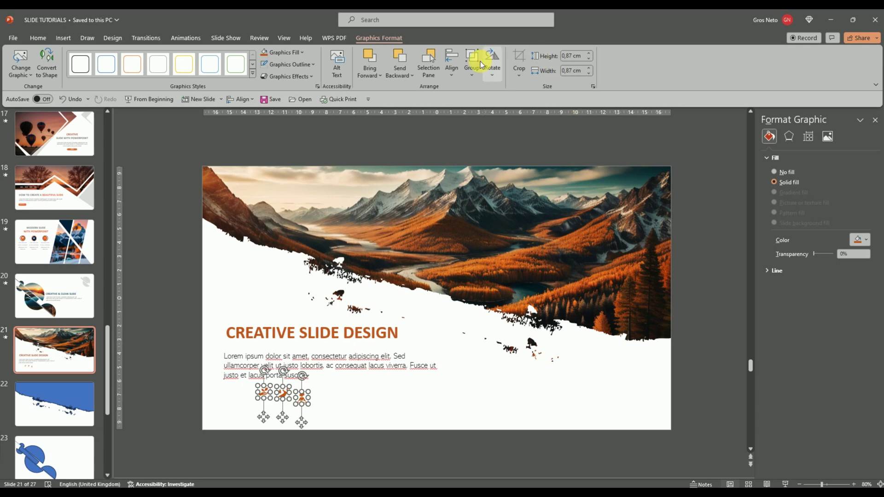
{"action": "left_click", "coordinate": [458, 71]}
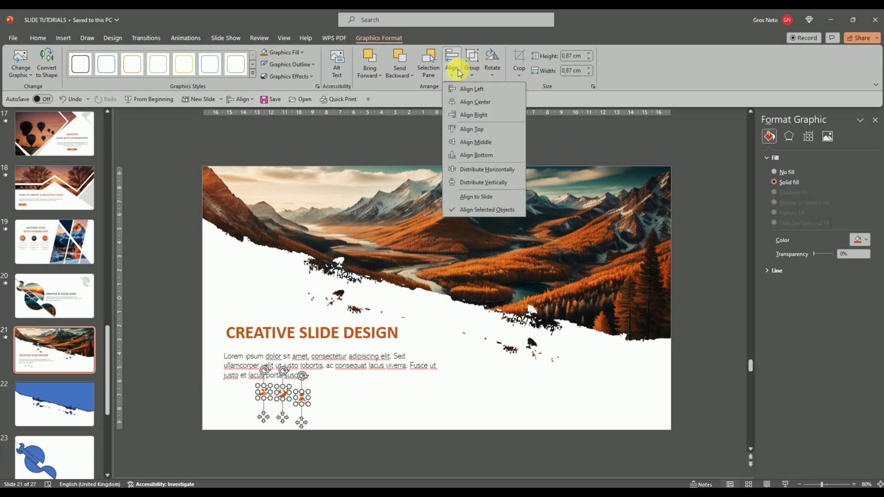
{"action": "left_click", "coordinate": [462, 130]}
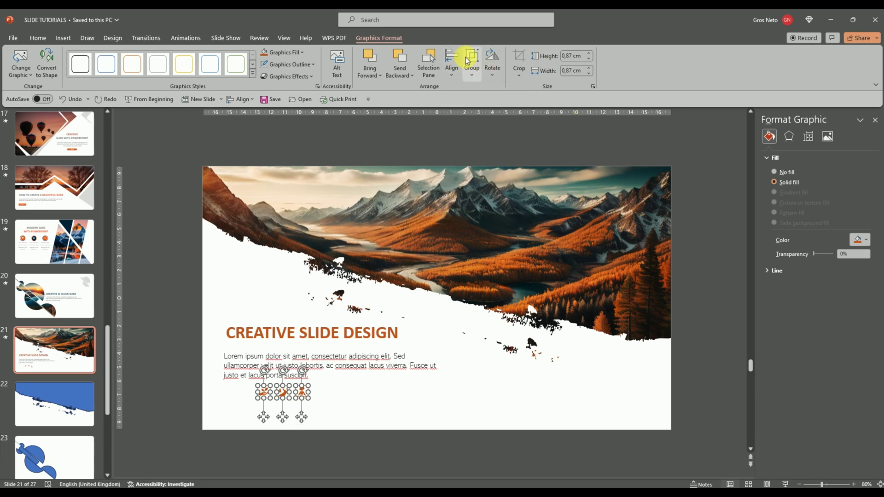
{"action": "left_click", "coordinate": [454, 70]}
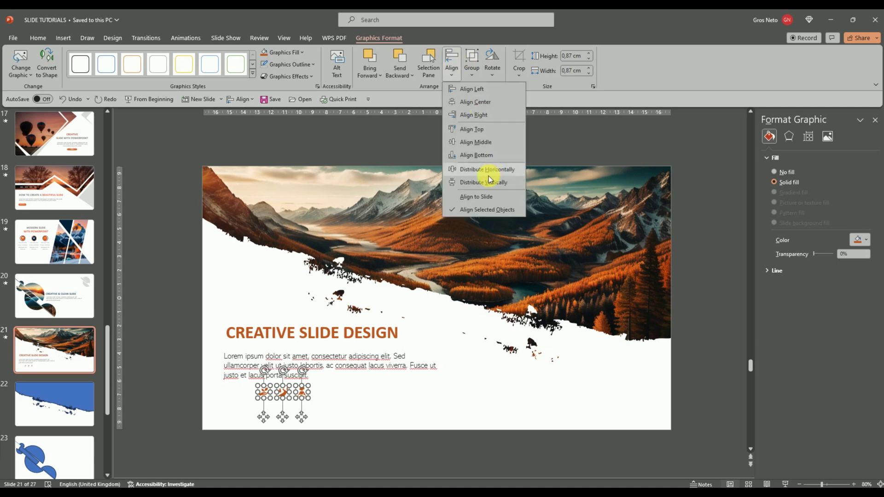
{"action": "left_click", "coordinate": [488, 176]}
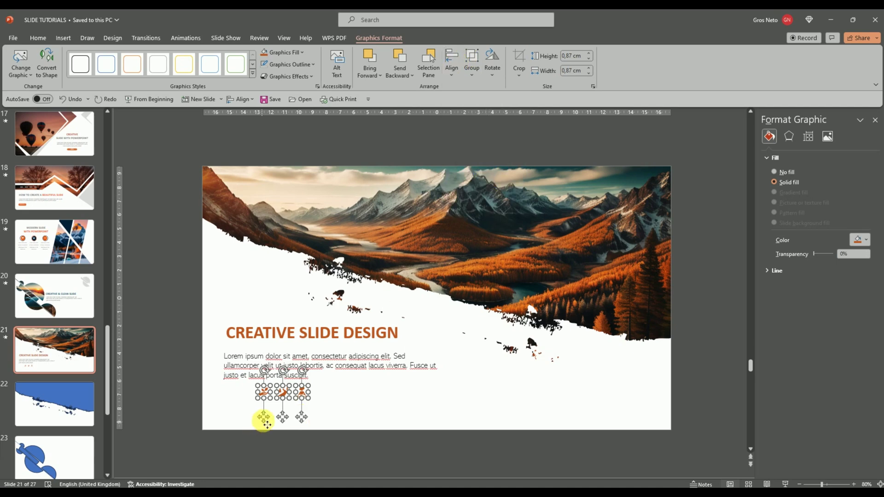
Line the icon row up with the body text's left edge and fill the icons white with the Eyedropper.
{"action": "left_click_drag", "start_coordinate": [268, 423], "coordinate": [232, 430]}
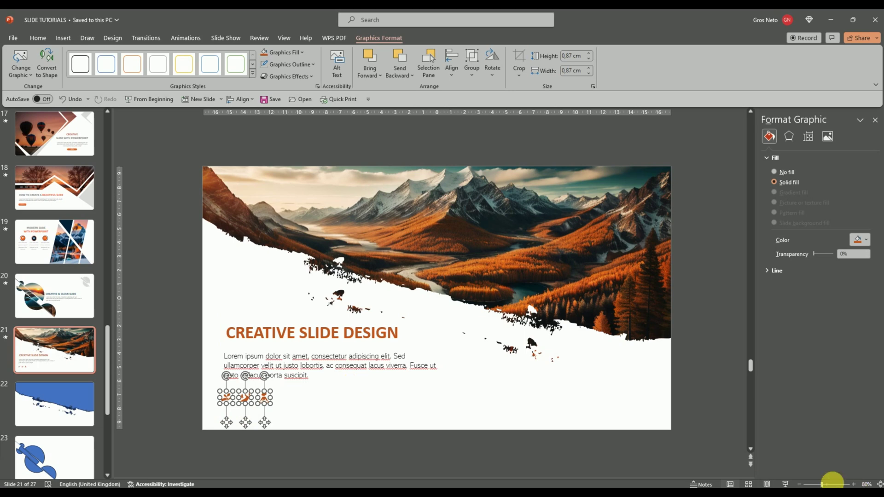
{"action": "left_click", "coordinate": [854, 485]}
{"action": "left_click", "coordinate": [854, 484]}
{"action": "left_click", "coordinate": [854, 485]}
{"action": "left_click", "coordinate": [854, 485]}
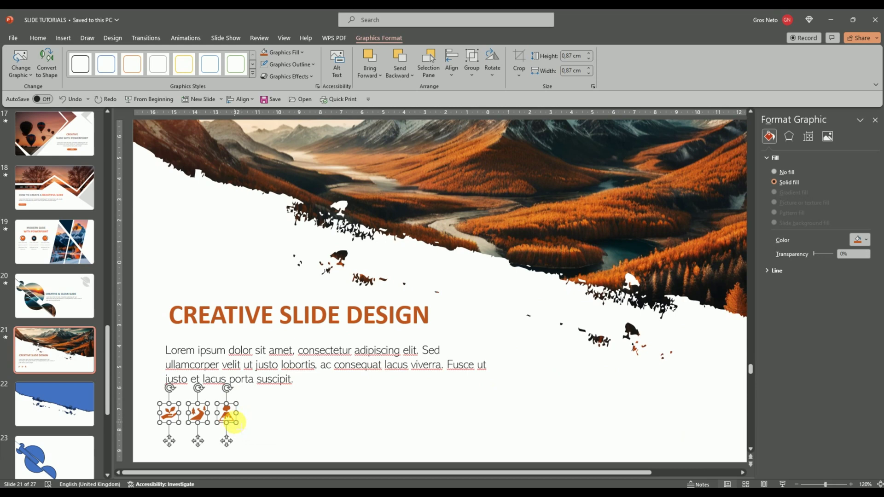
{"action": "left_click_drag", "start_coordinate": [235, 423], "coordinate": [234, 447]}
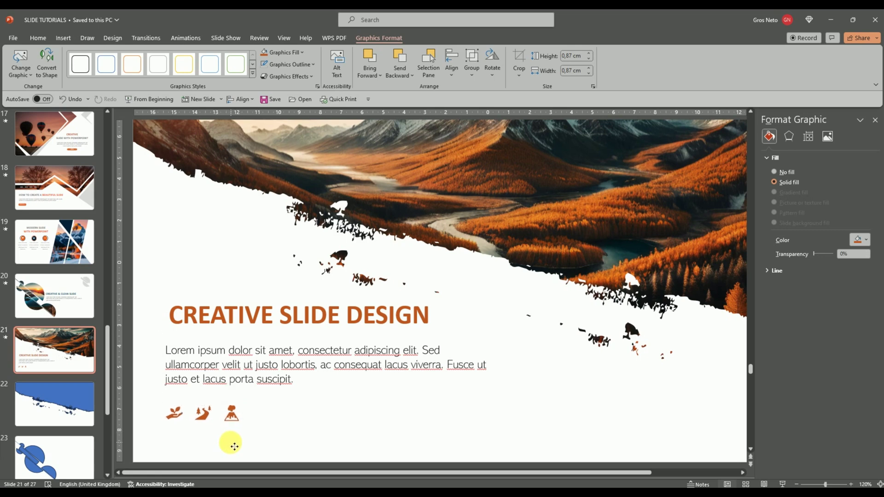
{"action": "left_click_drag", "start_coordinate": [232, 445], "coordinate": [228, 446]}
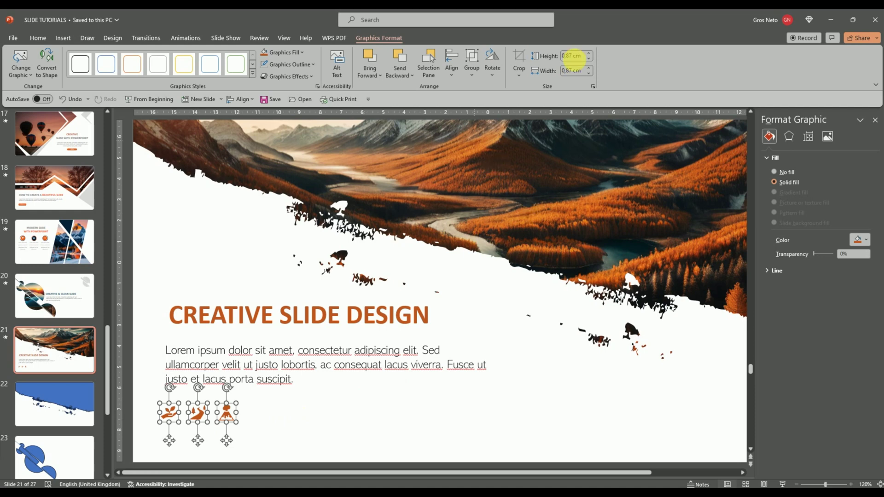
{"action": "left_click", "coordinate": [302, 54]}
{"action": "left_click", "coordinate": [271, 210]}
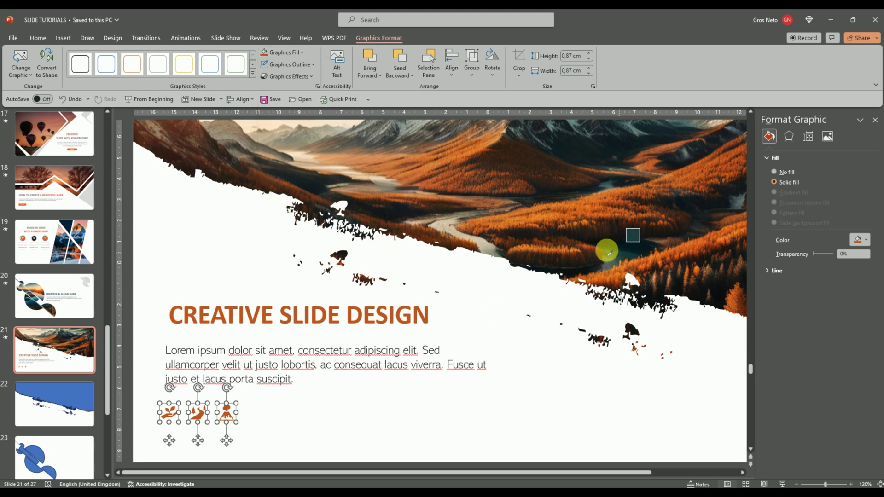
{"action": "left_click", "coordinate": [309, 422]}
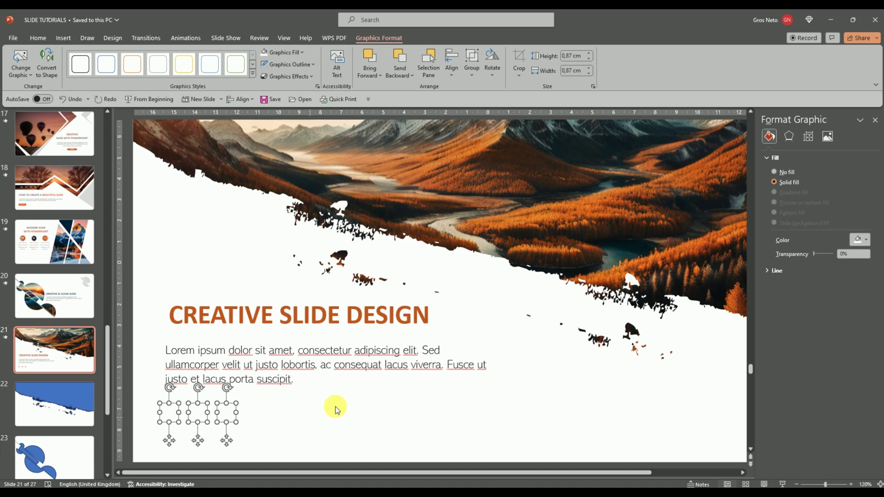
Fill the three icons with a dark colour sampled from the mountain photo.
{"action": "left_click", "coordinate": [302, 53]}
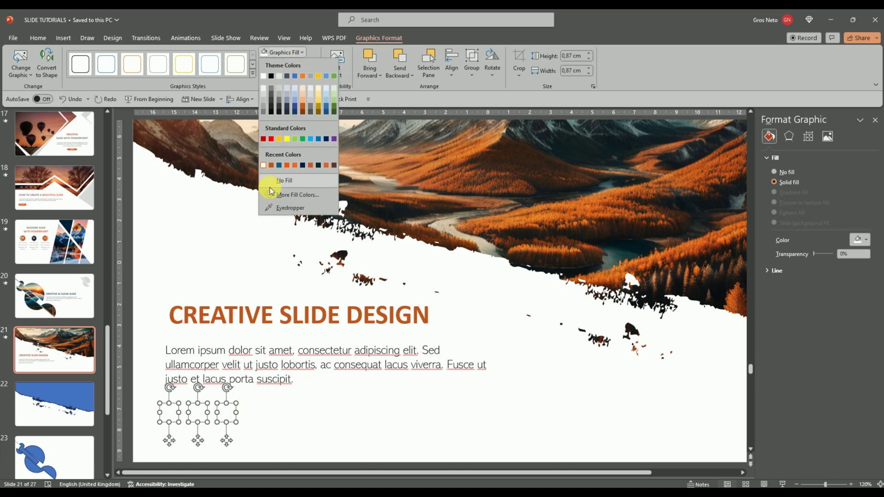
{"action": "left_click", "coordinate": [270, 208]}
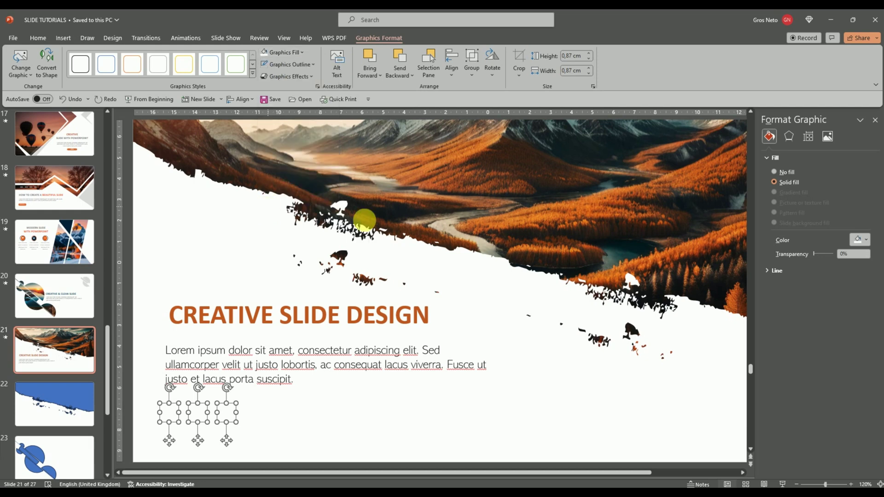
{"action": "left_click", "coordinate": [636, 251]}
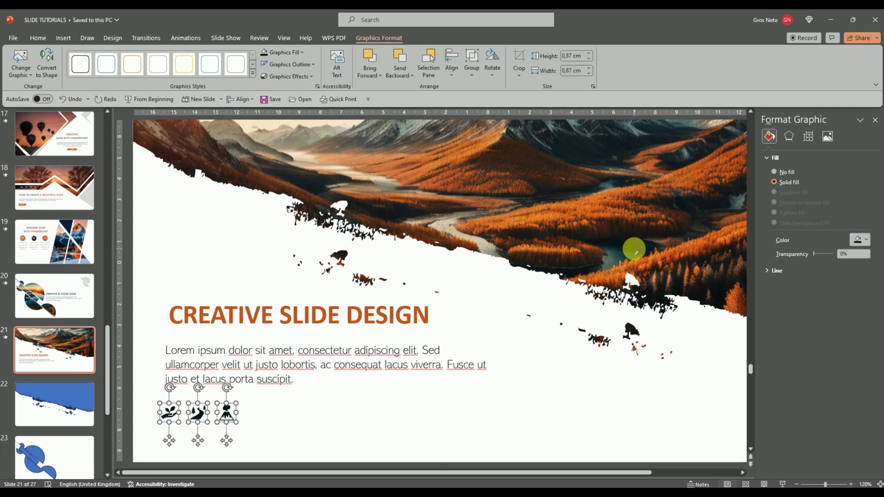
{"action": "left_click", "coordinate": [335, 395]}
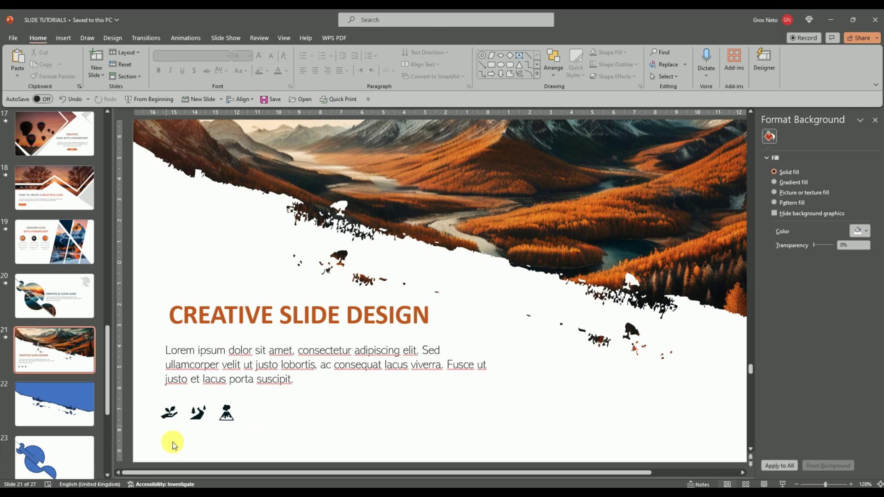
Nudge the icon row slightly upward and zoom out to see the whole slide.
{"action": "left_click_drag", "start_coordinate": [147, 437], "coordinate": [270, 397]}
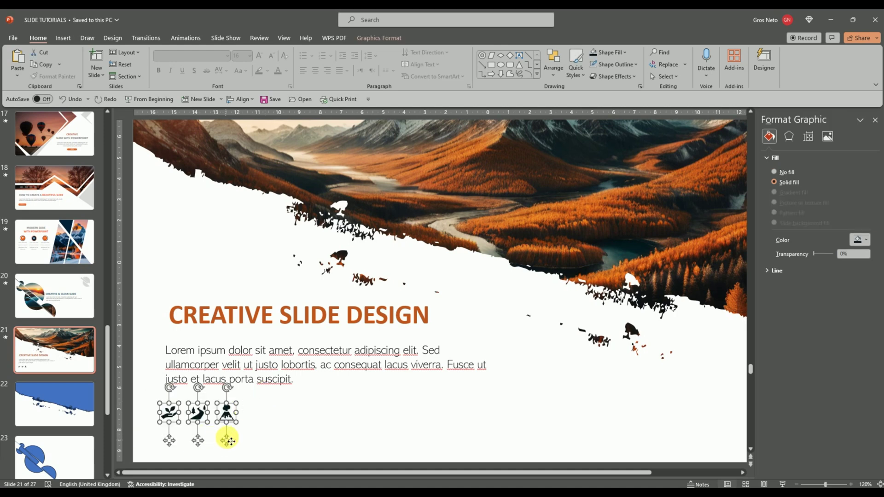
{"action": "left_click_drag", "start_coordinate": [231, 442], "coordinate": [231, 439]}
{"action": "left_click", "coordinate": [319, 417]}
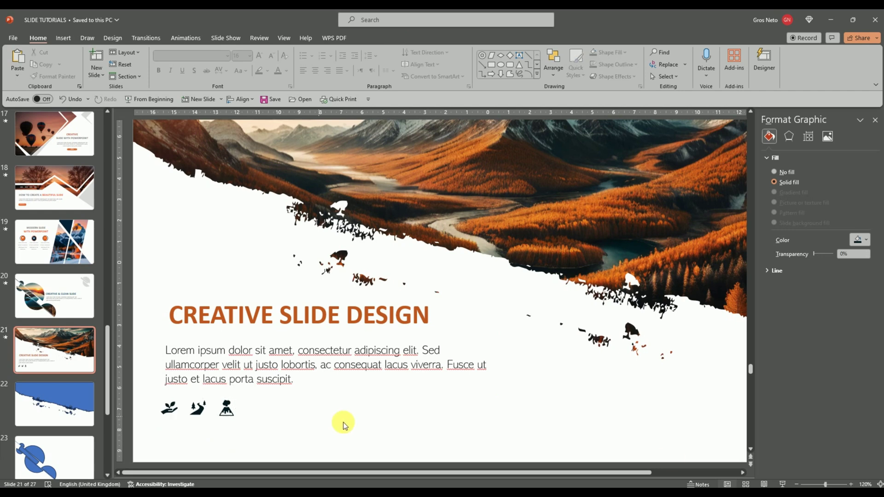
{"action": "left_click", "coordinate": [798, 485]}
{"action": "left_click", "coordinate": [799, 485]}
{"action": "left_click", "coordinate": [798, 485]}
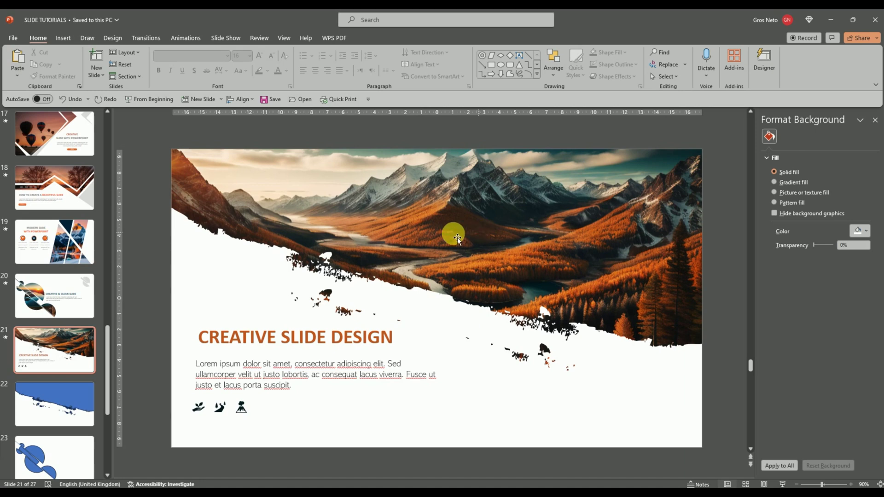
Give the mountain photo a Wipe entrance from the left, starting After Previous.
{"action": "left_click", "coordinate": [403, 235]}
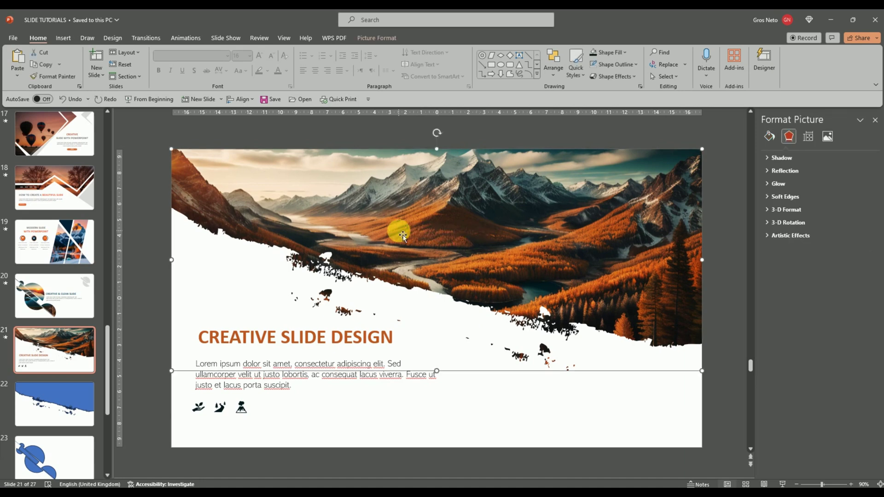
{"action": "left_click", "coordinate": [175, 39]}
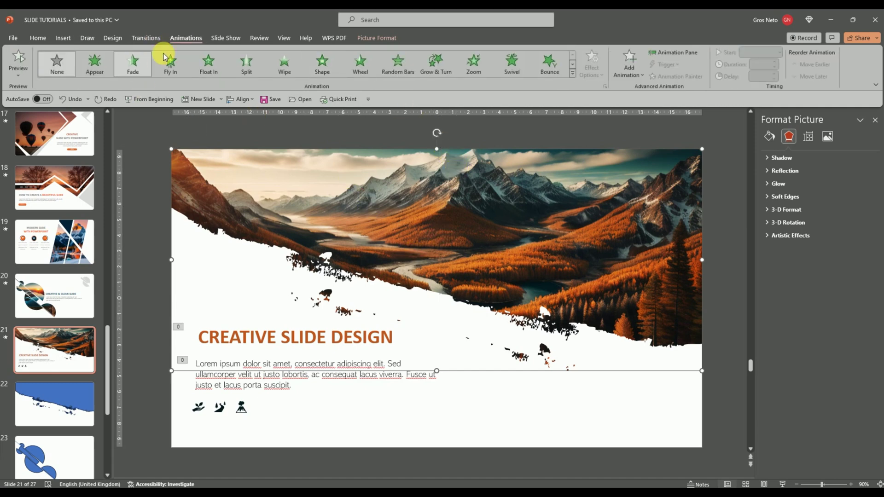
{"action": "left_click", "coordinate": [291, 64]}
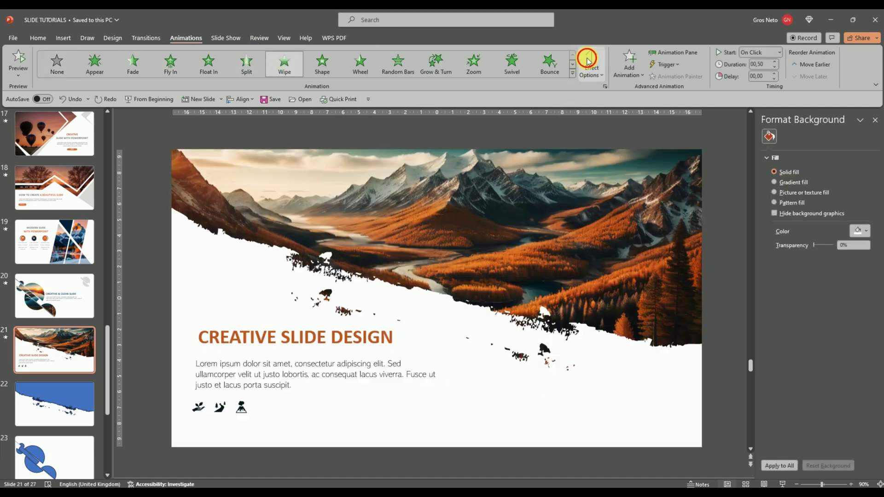
{"action": "left_click", "coordinate": [588, 60]}
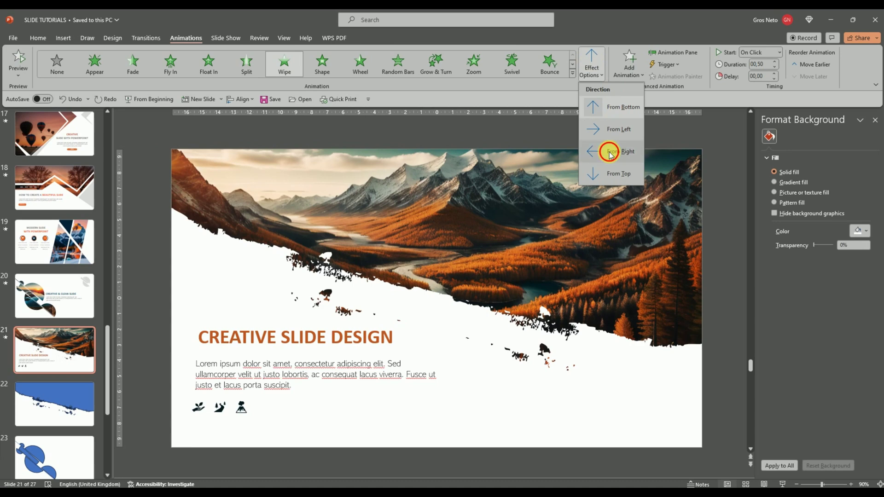
{"action": "left_click", "coordinate": [611, 152]}
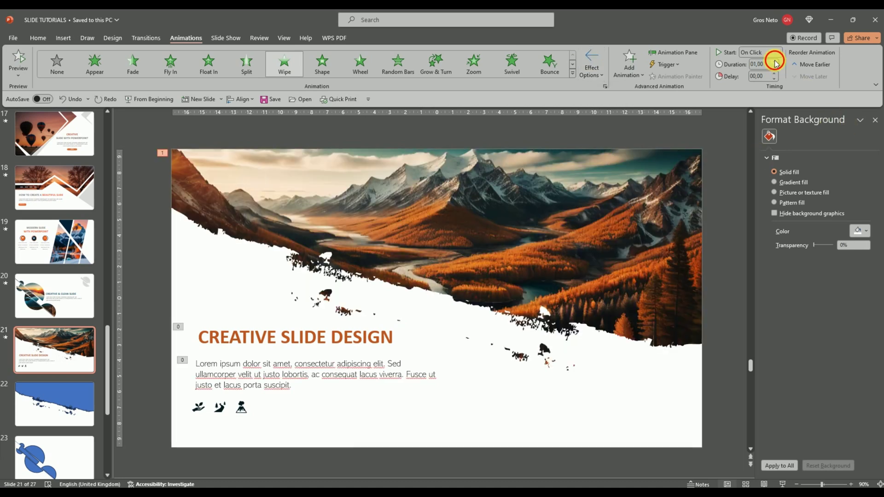
{"action": "left_click", "coordinate": [591, 65]}
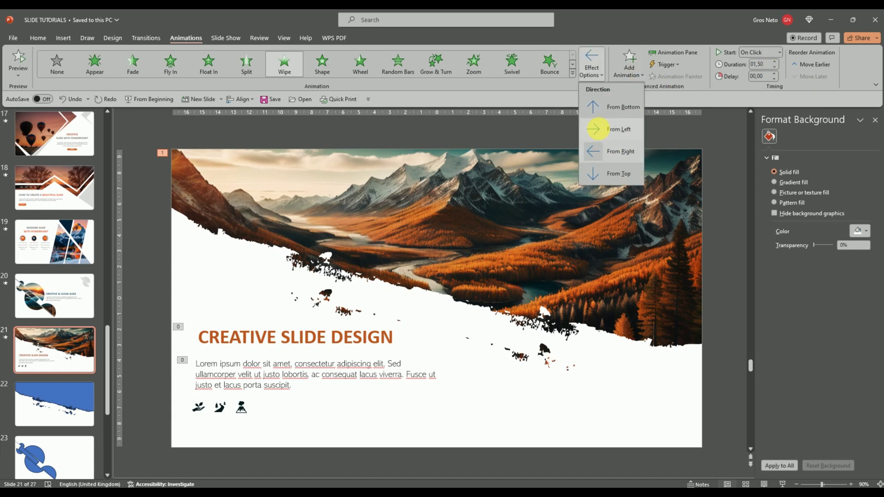
{"action": "left_click", "coordinate": [601, 130]}
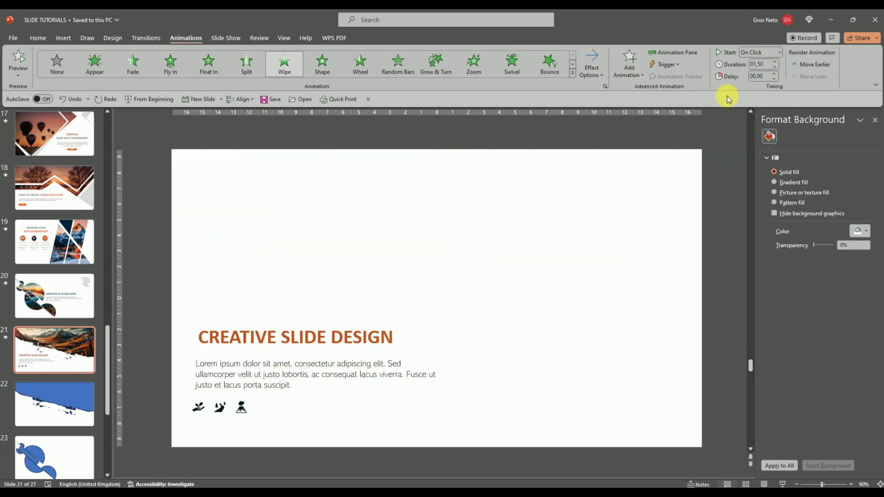
{"action": "left_click", "coordinate": [780, 53]}
{"action": "left_click", "coordinate": [759, 86]}
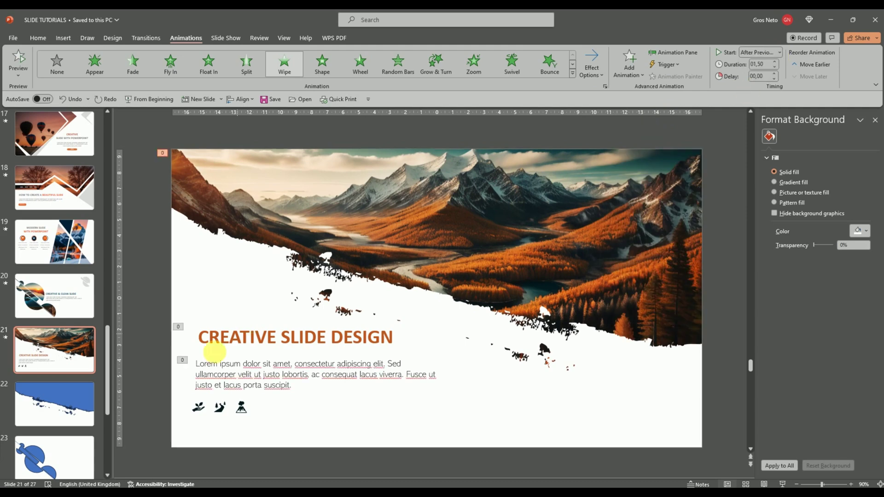
{"action": "left_click", "coordinate": [240, 336]}
Replace the title's animation with a Fly In entrance coming from the left.
{"action": "left_click", "coordinate": [243, 324]}
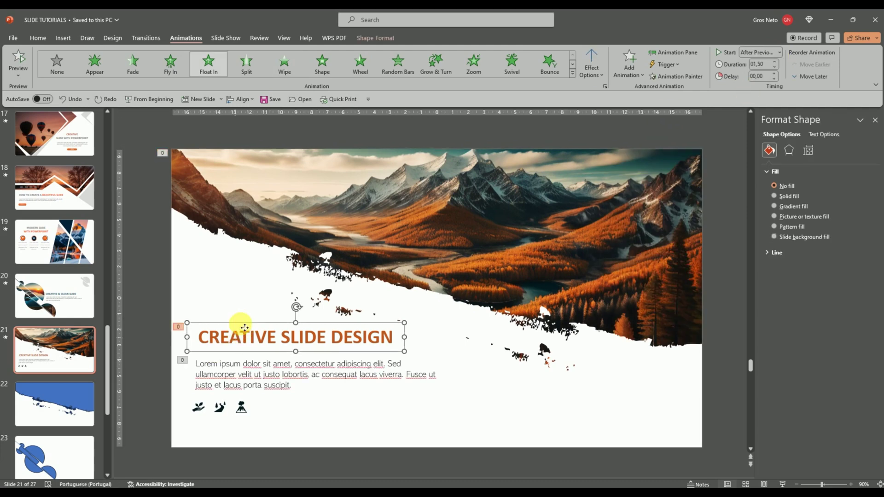
{"action": "left_click", "coordinate": [56, 63]}
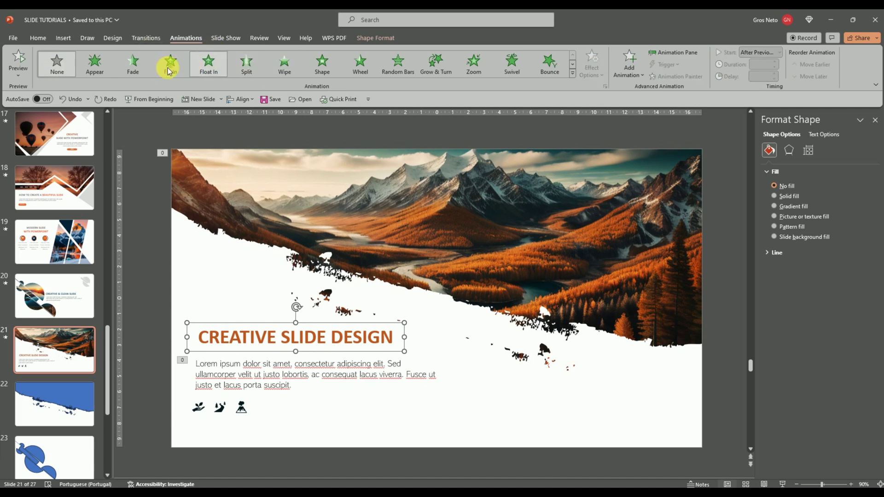
{"action": "left_click", "coordinate": [169, 65]}
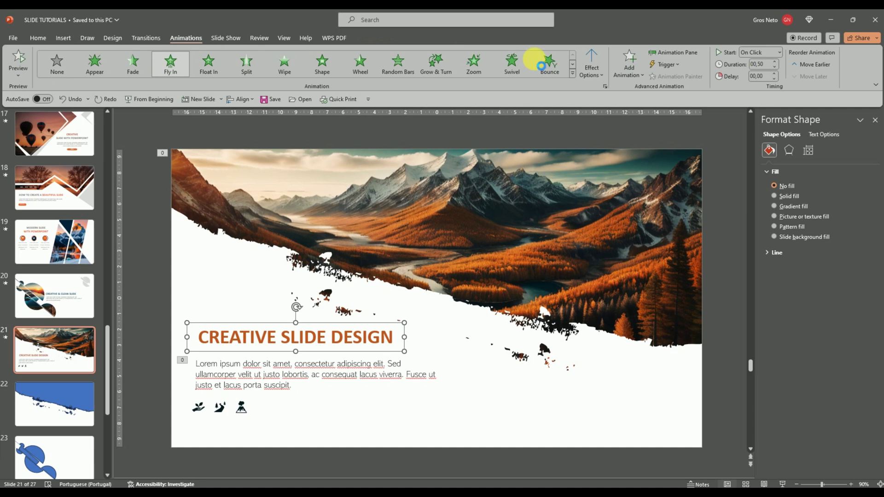
{"action": "left_click", "coordinate": [592, 65]}
{"action": "left_click", "coordinate": [608, 151]}
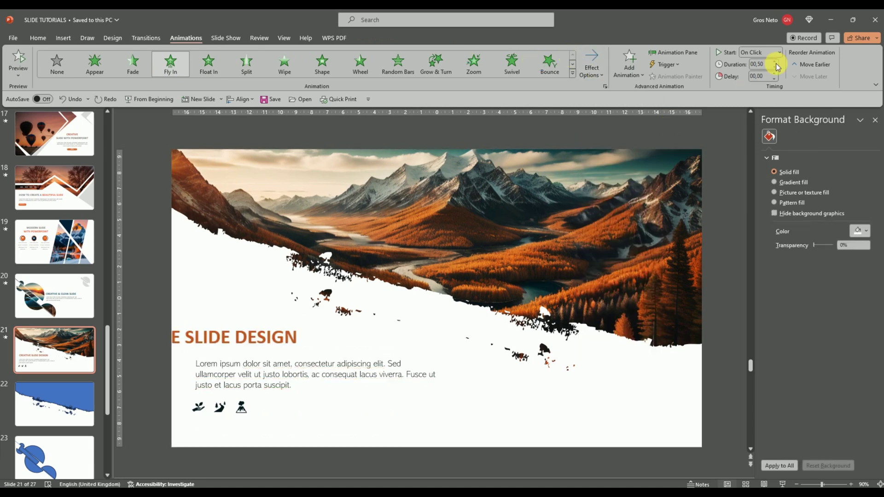
{"action": "left_click", "coordinate": [775, 62]}
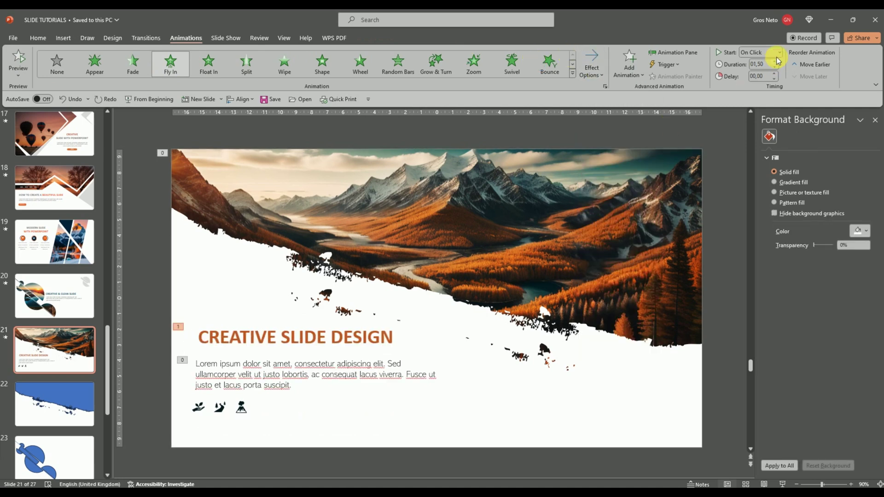
{"action": "left_click", "coordinate": [779, 52]}
{"action": "left_click", "coordinate": [759, 85]}
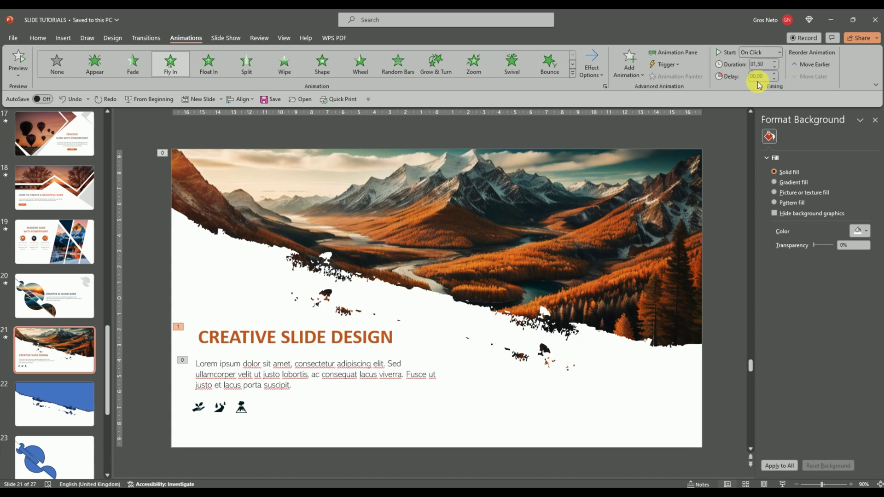
Give the body text a Float In entrance set to start After Previous.
{"action": "left_click", "coordinate": [256, 393]}
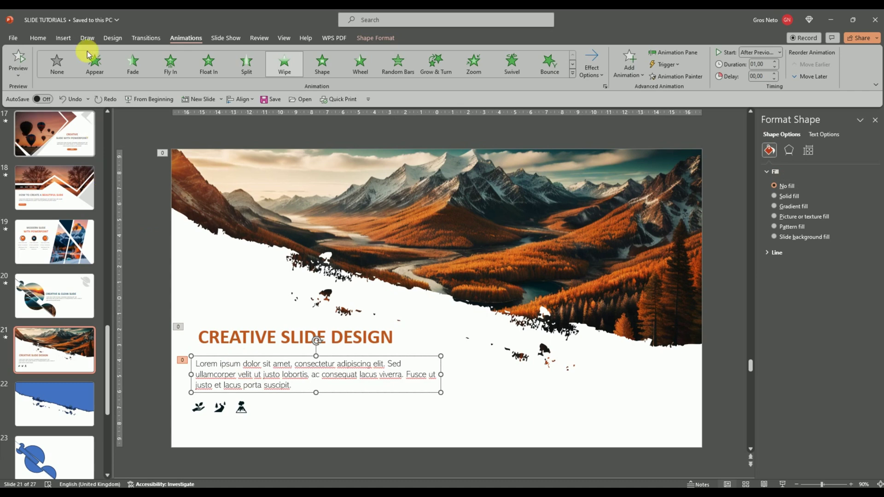
{"action": "left_click", "coordinate": [59, 63]}
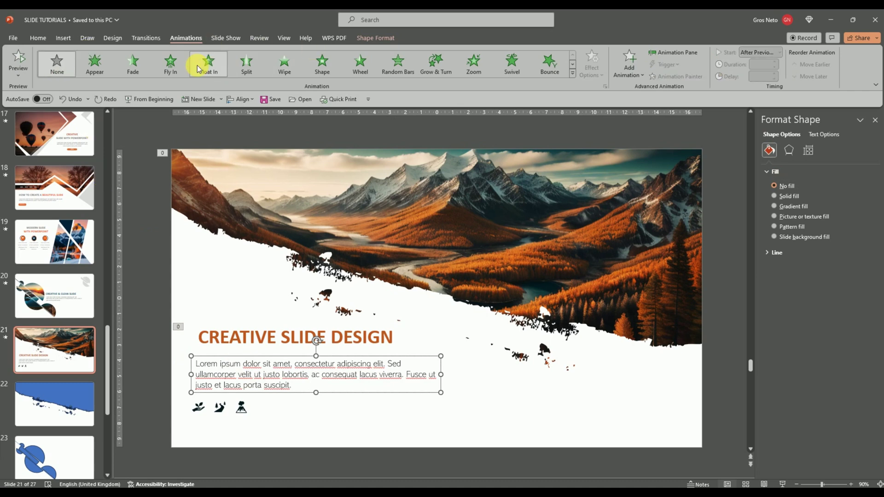
{"action": "left_click", "coordinate": [170, 62]}
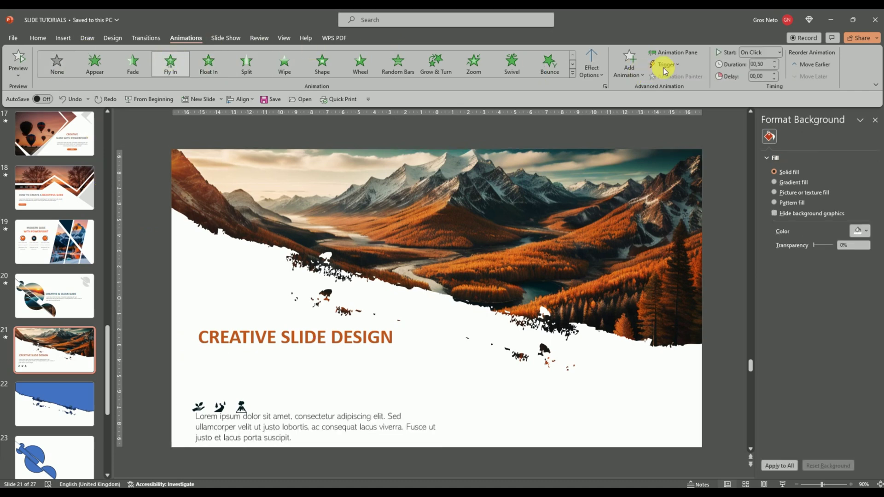
{"action": "left_click", "coordinate": [207, 65]}
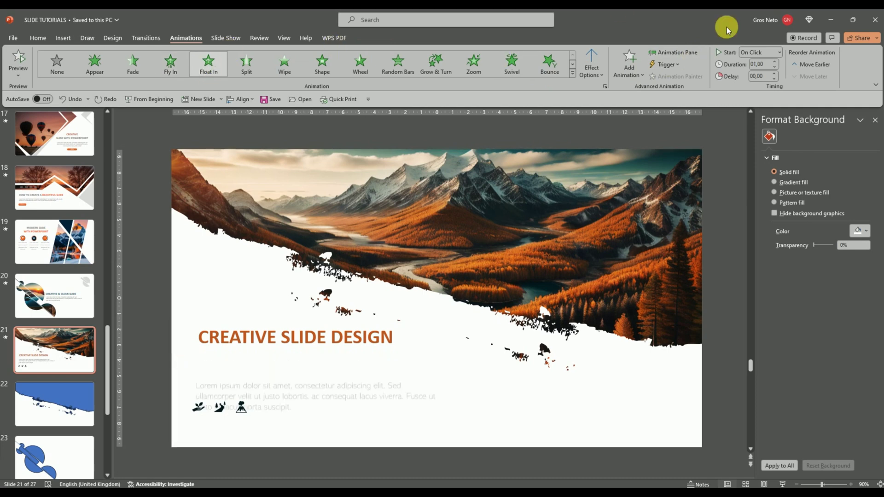
{"action": "left_click", "coordinate": [778, 53]}
{"action": "left_click", "coordinate": [762, 79]}
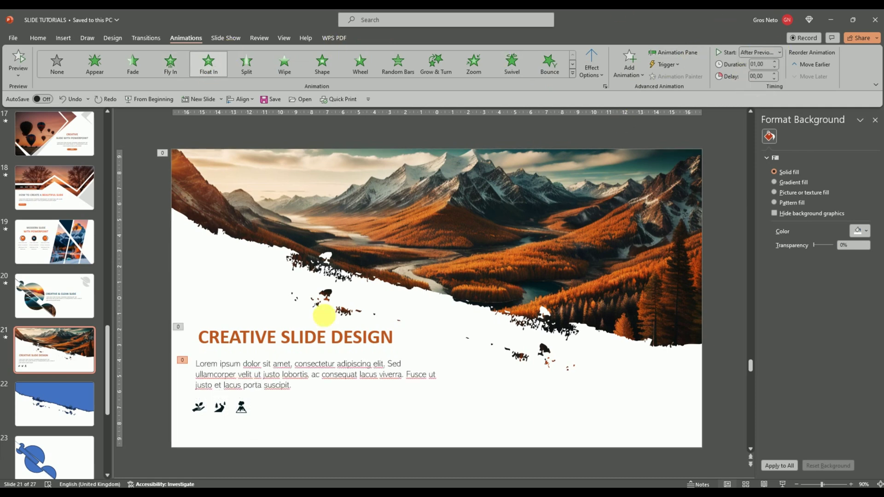
{"action": "left_click", "coordinate": [196, 408]}
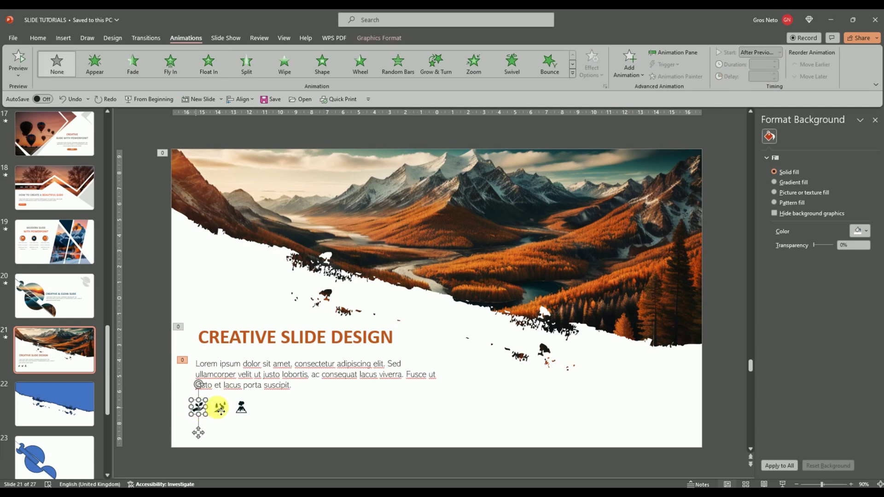
Apply a Zoom entrance starting After Previous to all three nature icons, then preview the animations.
{"action": "left_click", "coordinate": [219, 407], "text": "shift"}
{"action": "left_click", "coordinate": [243, 411], "text": "shift"}
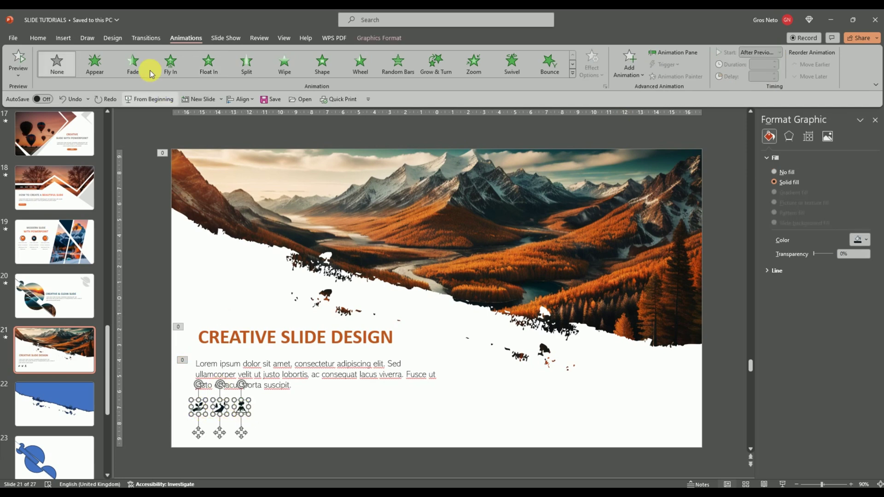
{"action": "left_click", "coordinate": [475, 69]}
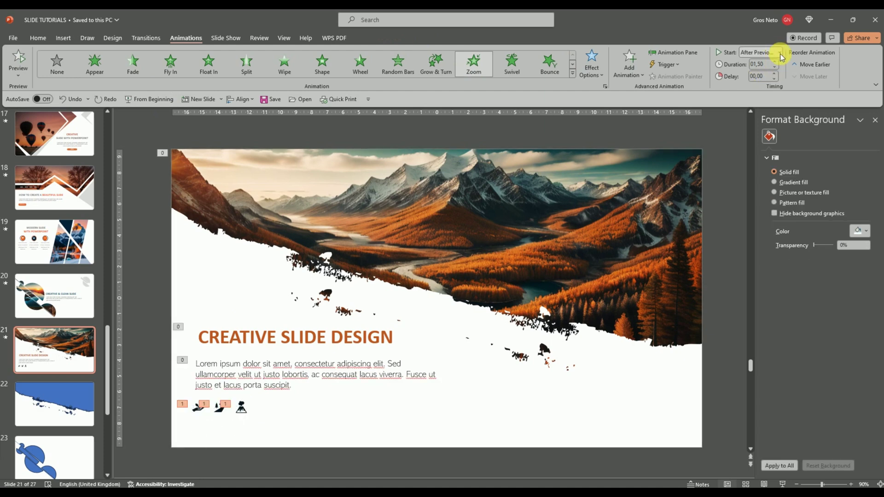
{"action": "left_click", "coordinate": [779, 53]}
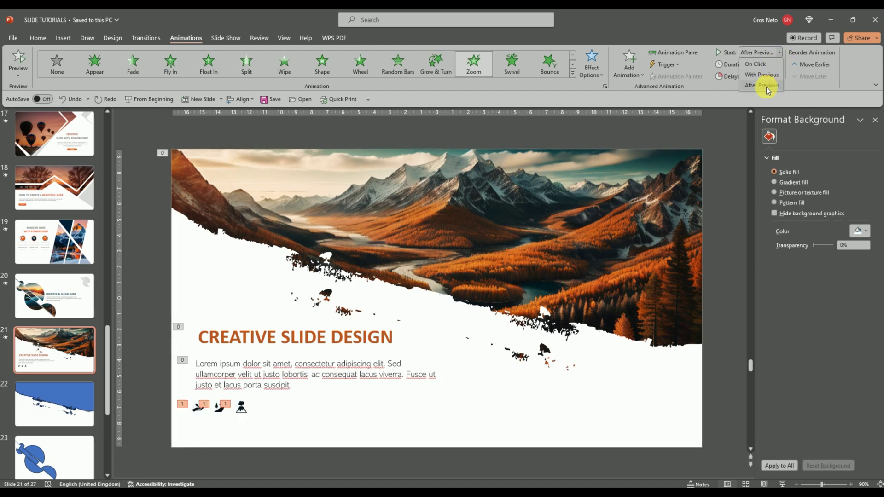
{"action": "left_click", "coordinate": [762, 86]}
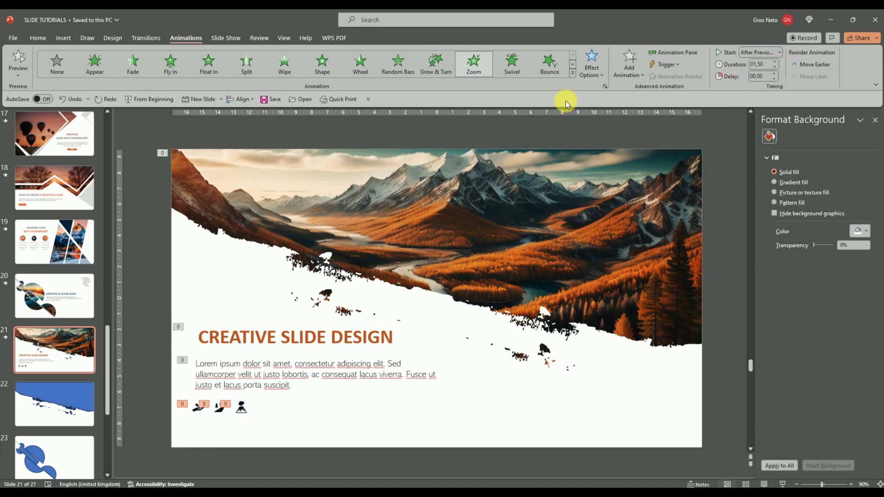
{"action": "left_click", "coordinate": [19, 60]}
Start the slideshow from the current mountain slide with Shift+F5.
{"action": "key", "text": "shift+F5"}
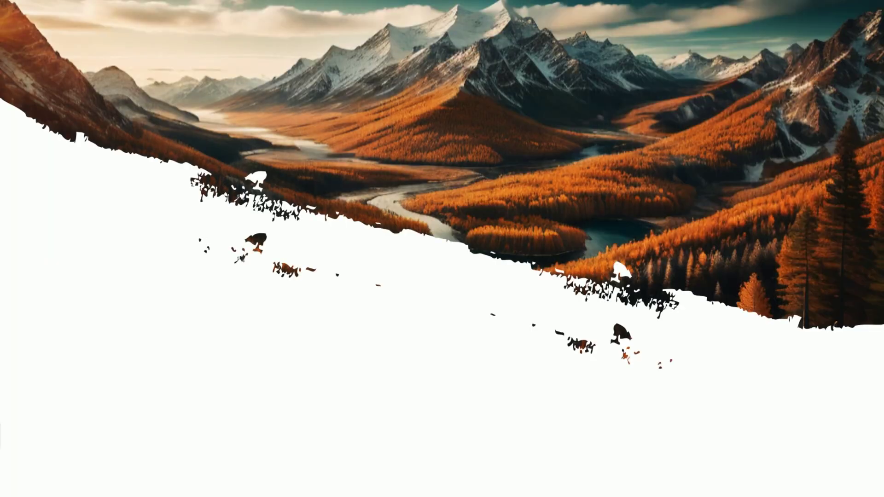